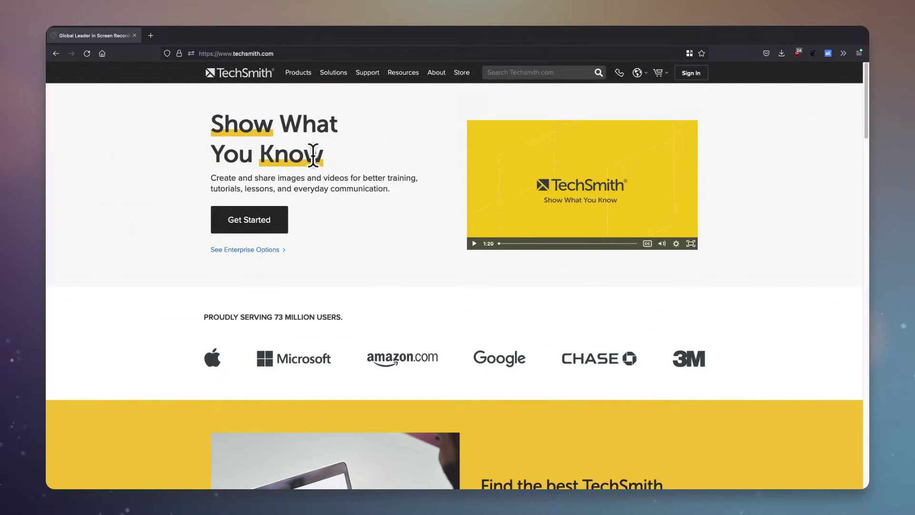
# Go to the Camtasia product page from the TechSmith site's Products menu.
pyautogui.click(296, 76)
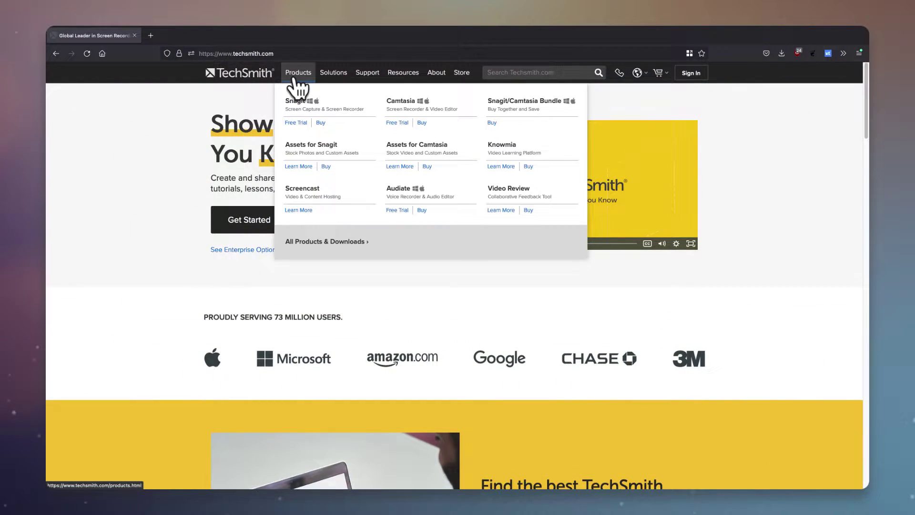
pyautogui.click(398, 100)
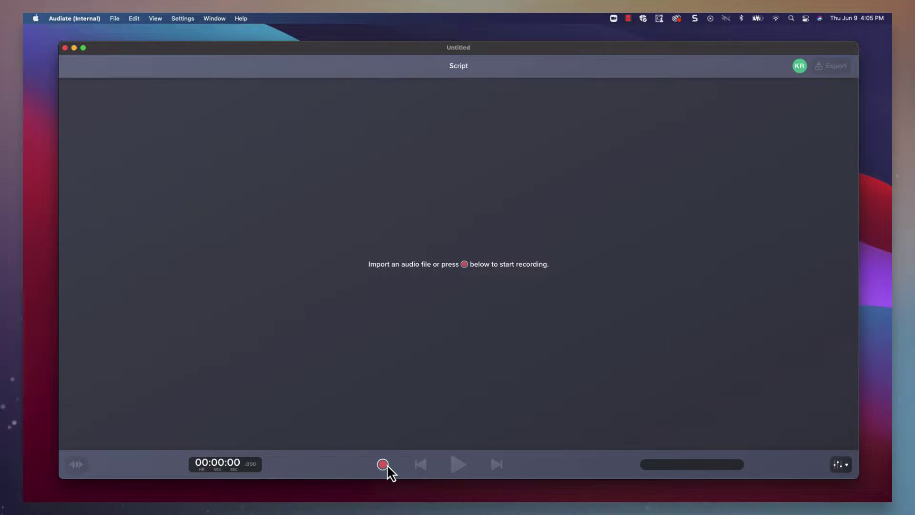
# Record a 16-second spoken narration in Audiate and stop it to produce the transcript.
pyautogui.click(383, 464)
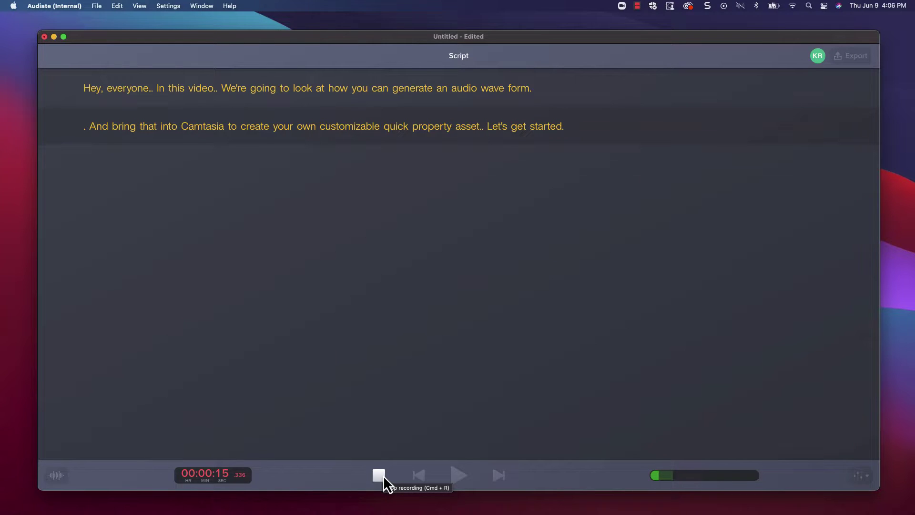
pyautogui.click(383, 476)
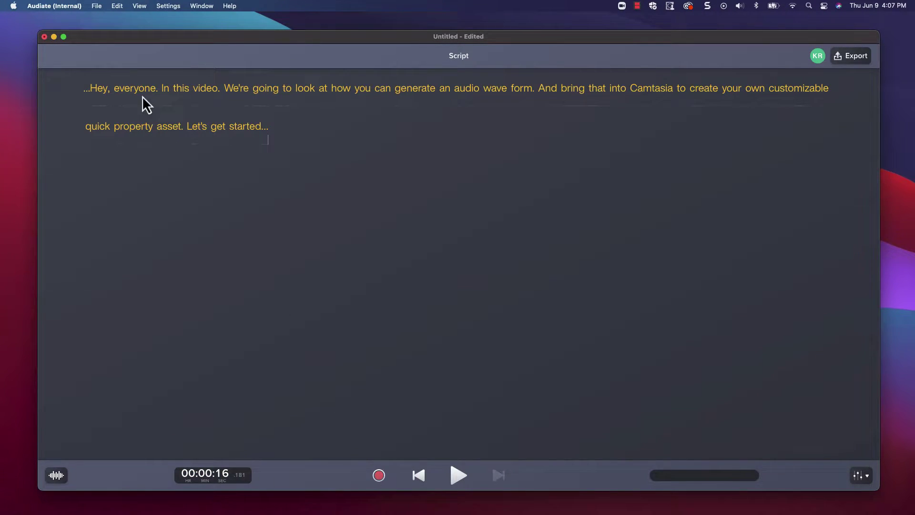
# Export the Audiate recording as the WAV file narration.wav.
pyautogui.click(101, 7)
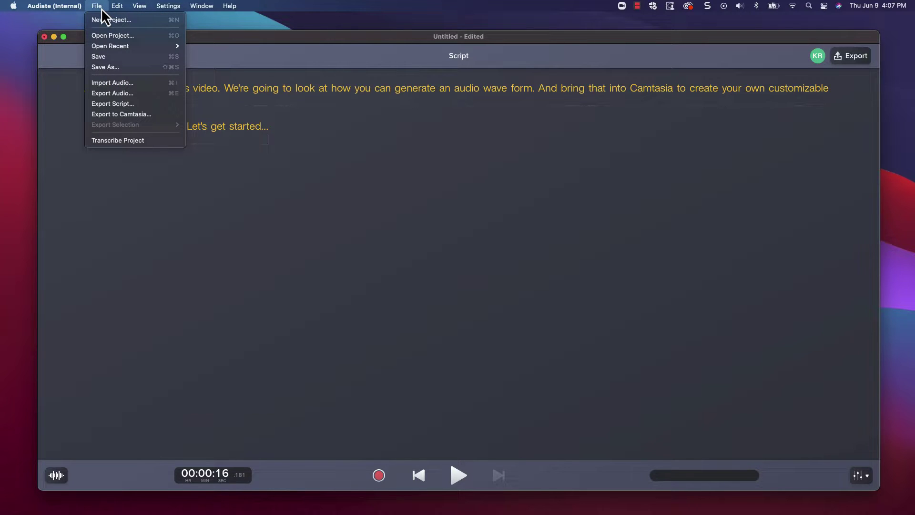
pyautogui.click(141, 93)
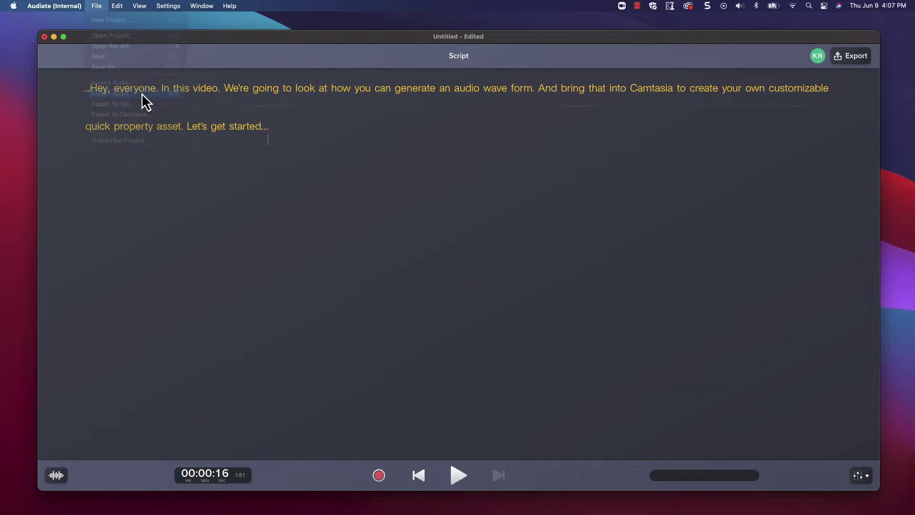
pyautogui.write('narration.wav')
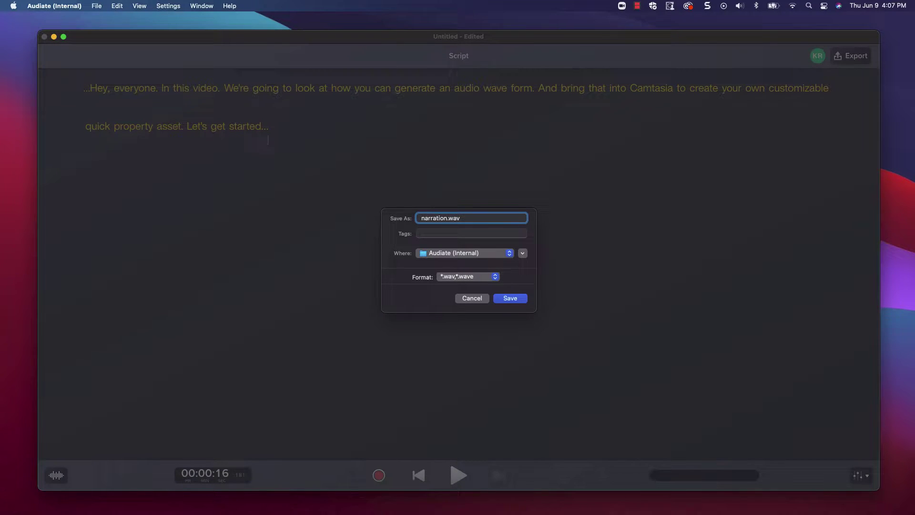
pyautogui.press('Return')
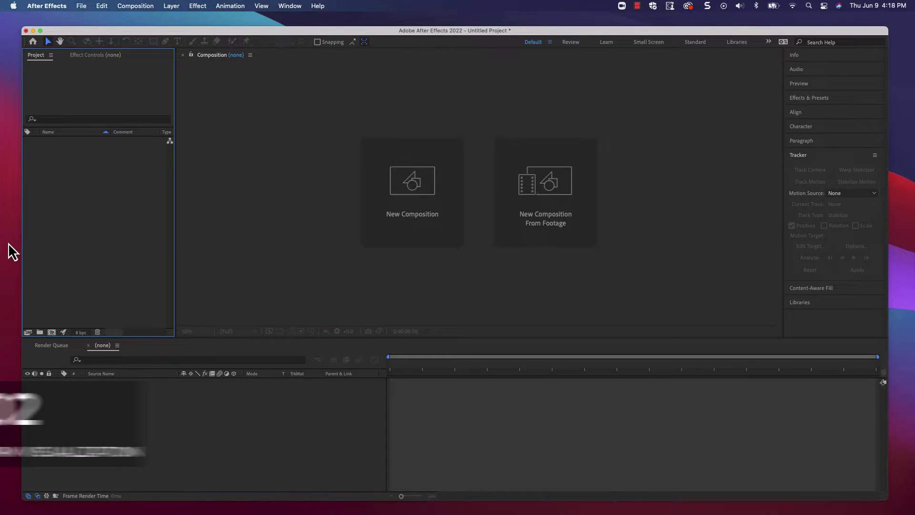
# Import narration.wav into the After Effects project and create the 'narration' composition from it.
pyautogui.rightClick(49, 189)
pyautogui.moveTo(125, 238)
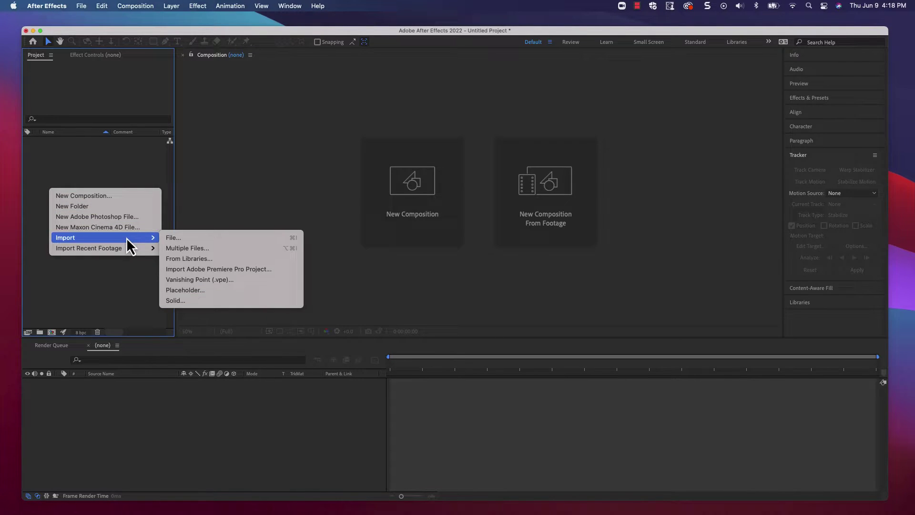
pyautogui.click(195, 238)
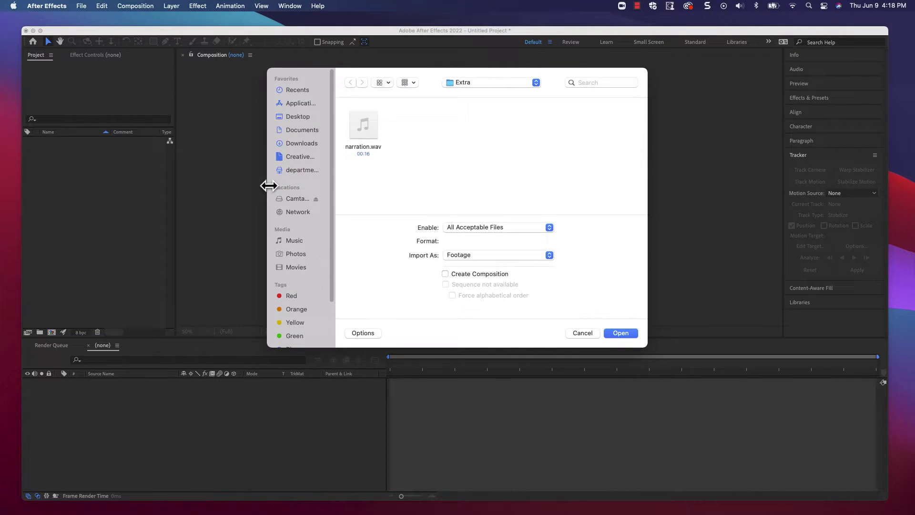
pyautogui.click(355, 135)
pyautogui.doubleClick(356, 135)
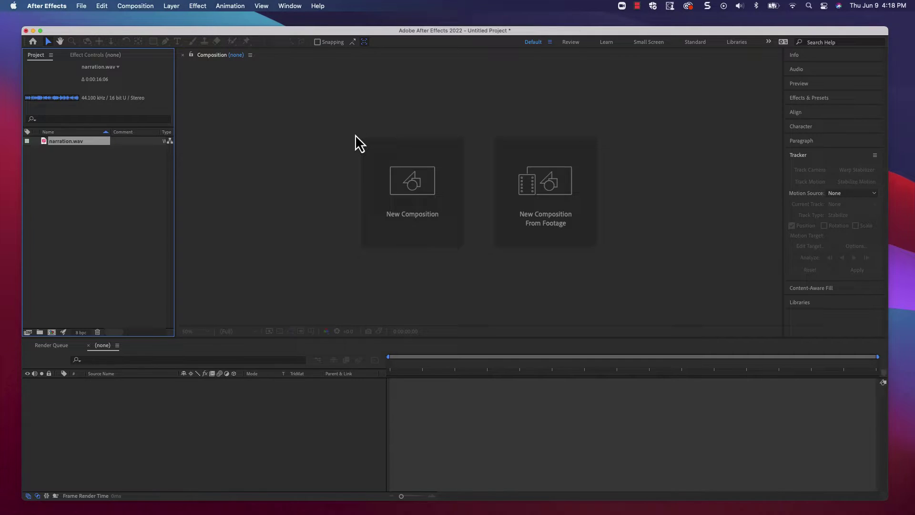
pyautogui.rightClick(93, 142)
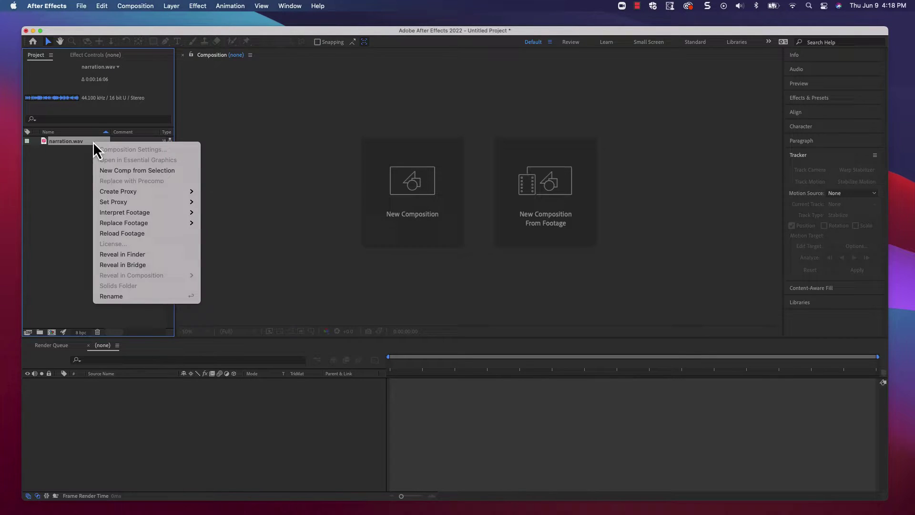
pyautogui.click(179, 170)
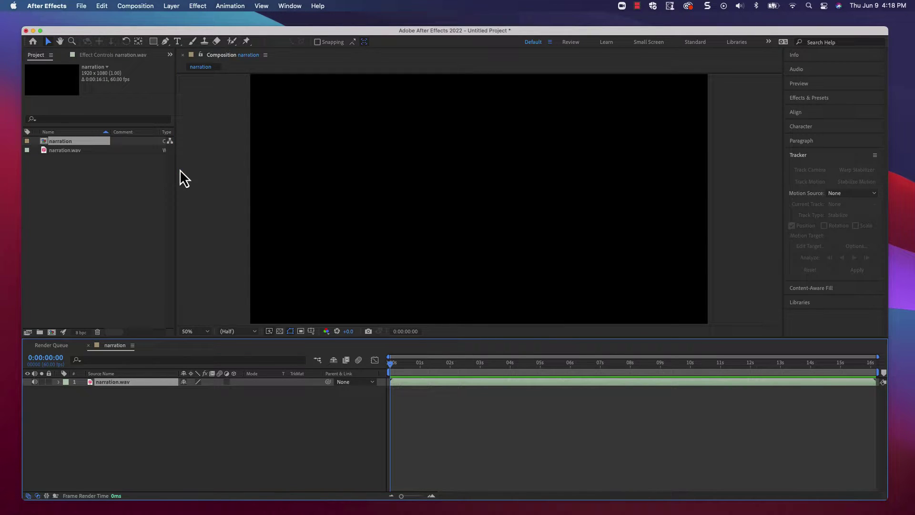
# Add a 1920x1080 black solid layer above the narration audio.
pyautogui.click(169, 7)
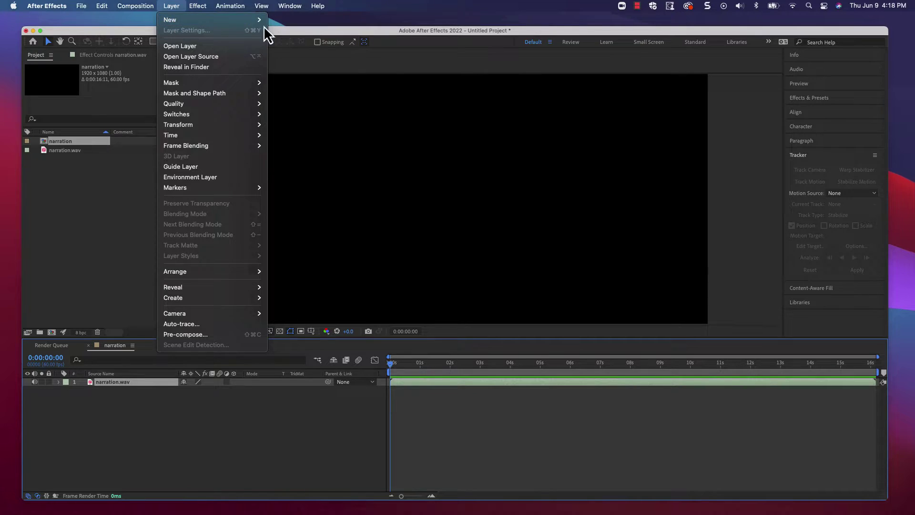
pyautogui.moveTo(251, 24)
pyautogui.click(280, 31)
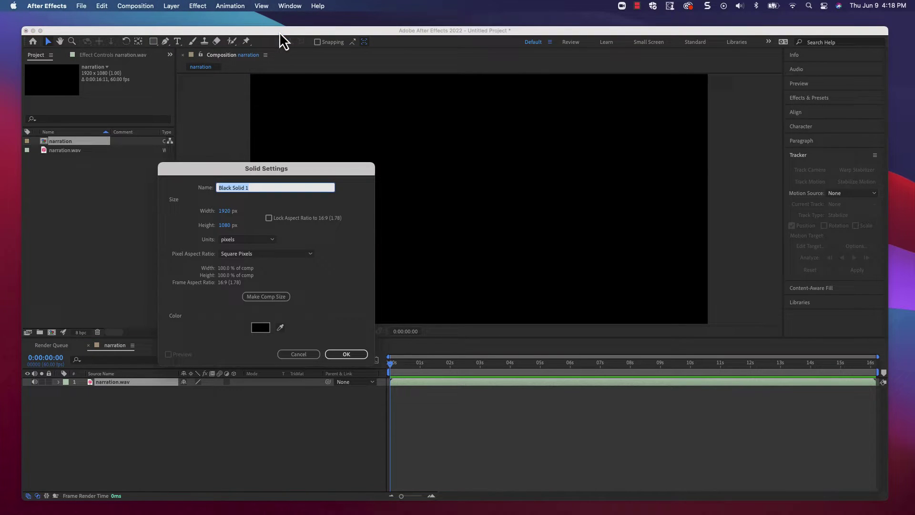
pyautogui.click(335, 358)
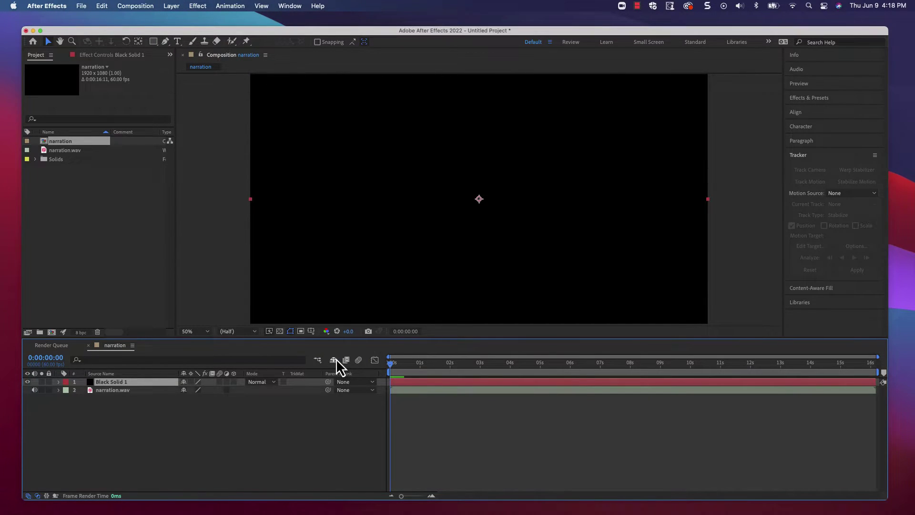
pyautogui.click(198, 7)
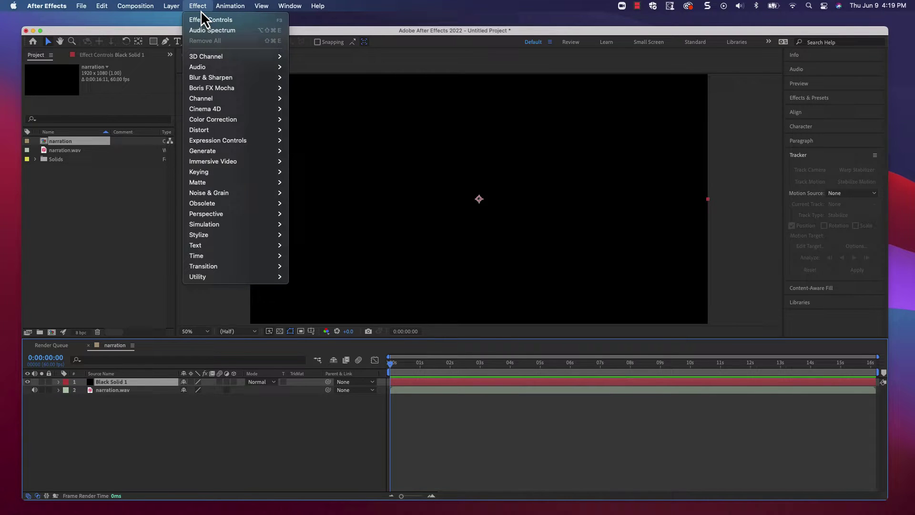
pyautogui.moveTo(248, 151)
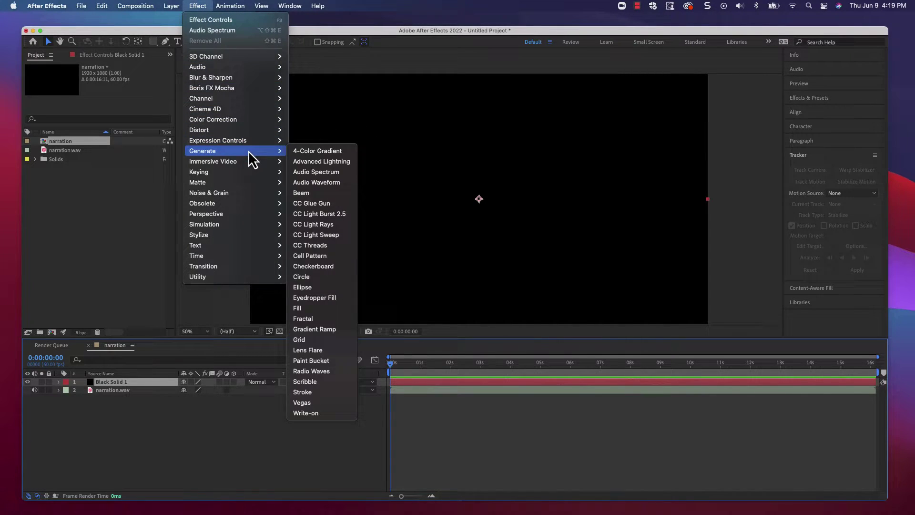
# Apply Audio Spectrum to the solid, driven by narration.wav, with bars on Side A only.
pyautogui.click(343, 173)
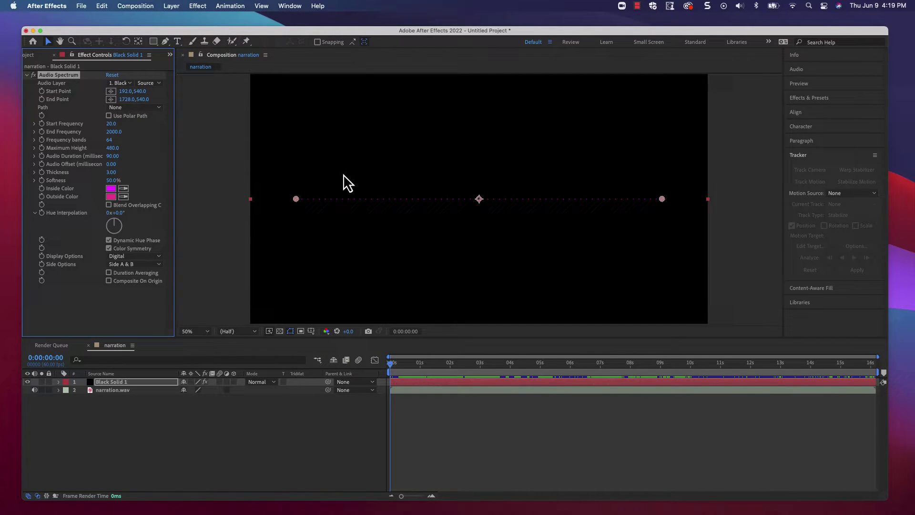
pyautogui.click(131, 84)
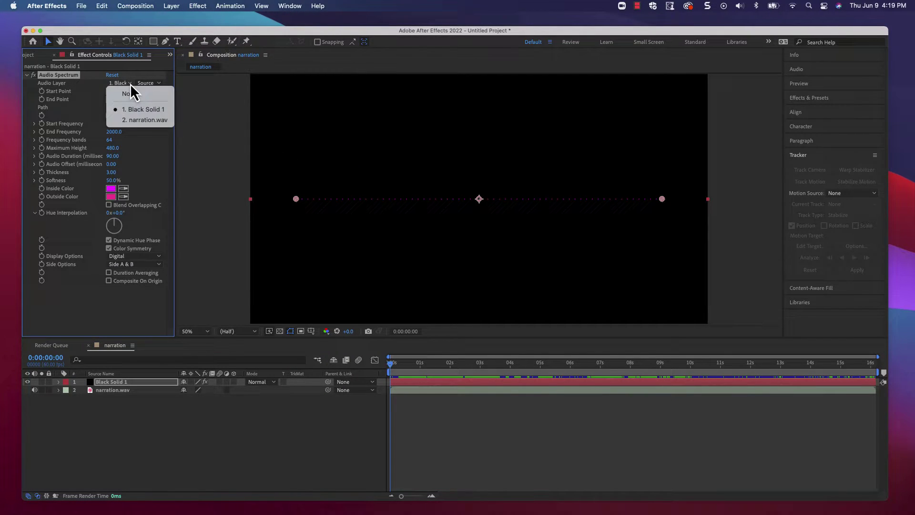
pyautogui.click(165, 122)
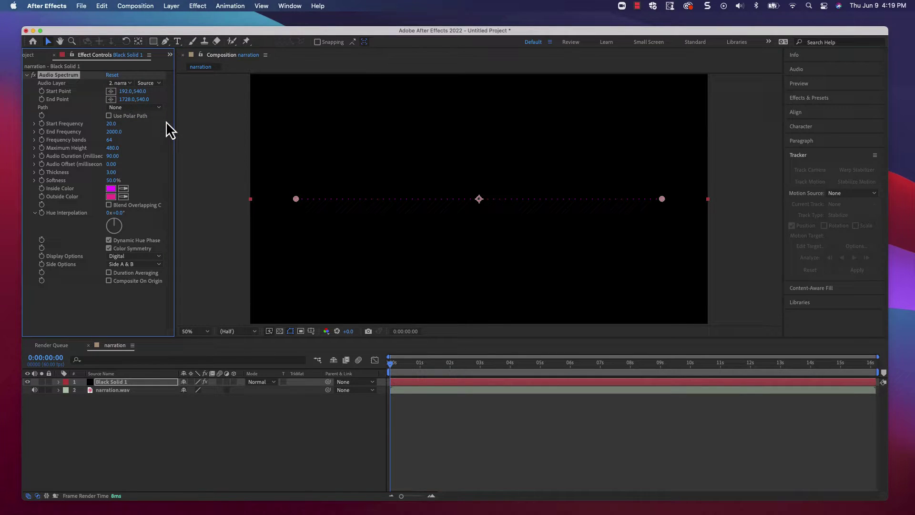
pyautogui.moveTo(403, 365); pyautogui.dragTo(378, 360)
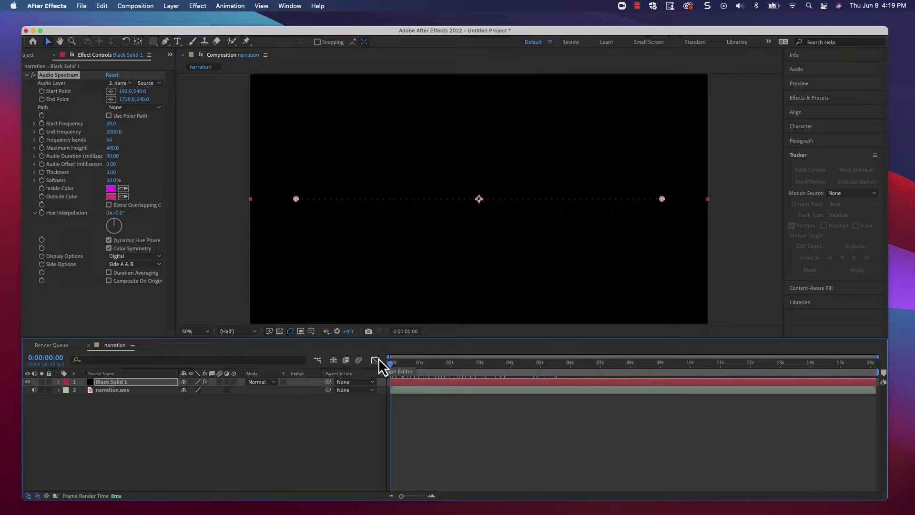
pyautogui.click(154, 266)
pyautogui.click(144, 275)
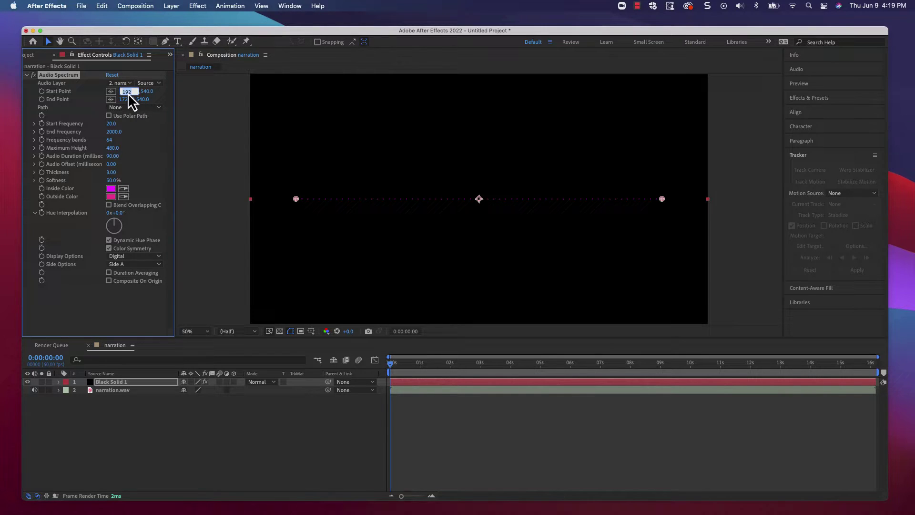
# Set the spectrum's Start Point to 20,1060 and End Point to 1900,1060.
pyautogui.write('20')
pyautogui.press('Return')
pyautogui.click(141, 92)
pyautogui.write('1060')
pyautogui.press('Return')
pyautogui.click(128, 100)
pyautogui.write('1900')
pyautogui.press('Return')
pyautogui.click(143, 99)
pyautogui.write('1060')
pyautogui.press('Return')
# Raise the spectrum's Maximum Height to 7380 so the bars become visible.
pyautogui.moveTo(418, 362)
pyautogui.mouseDown()
pyautogui.moveTo(515, 359)
pyautogui.moveTo(413, 356)
pyautogui.moveTo(424, 357)
pyautogui.mouseUp()
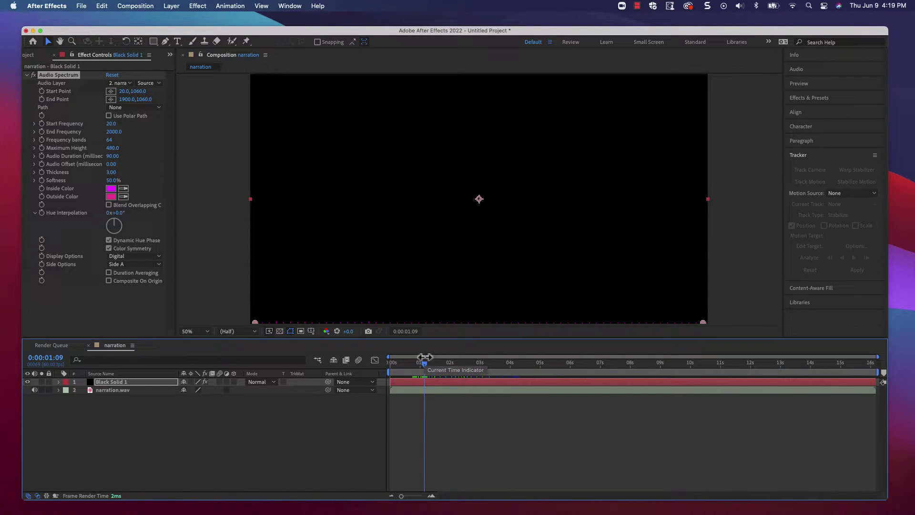
pyautogui.click(113, 148)
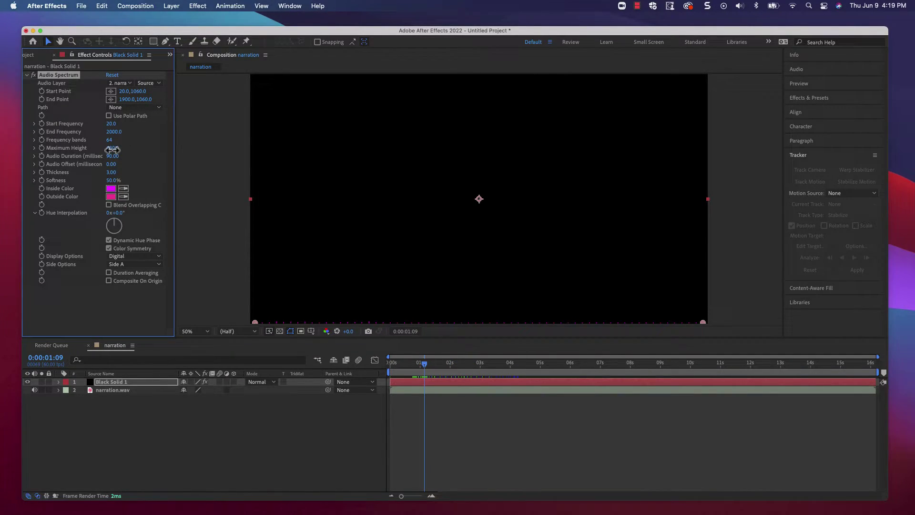
pyautogui.moveTo(122, 150); pyautogui.dragTo(468, 177)
pyautogui.moveTo(406, 365)
pyautogui.mouseDown()
pyautogui.moveTo(523, 361)
pyautogui.moveTo(503, 361)
pyautogui.mouseUp()
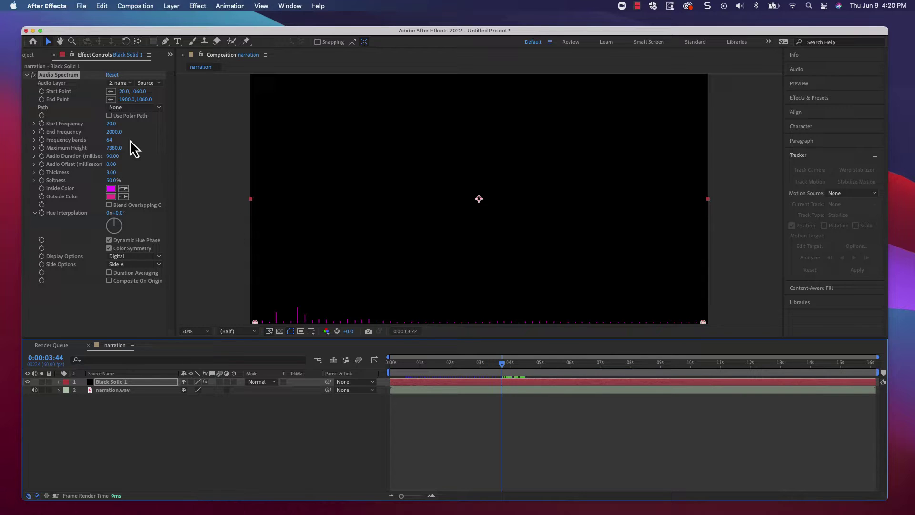
# Lower the End Frequency to 600 and use 24 frequency bands.
pyautogui.click(113, 125)
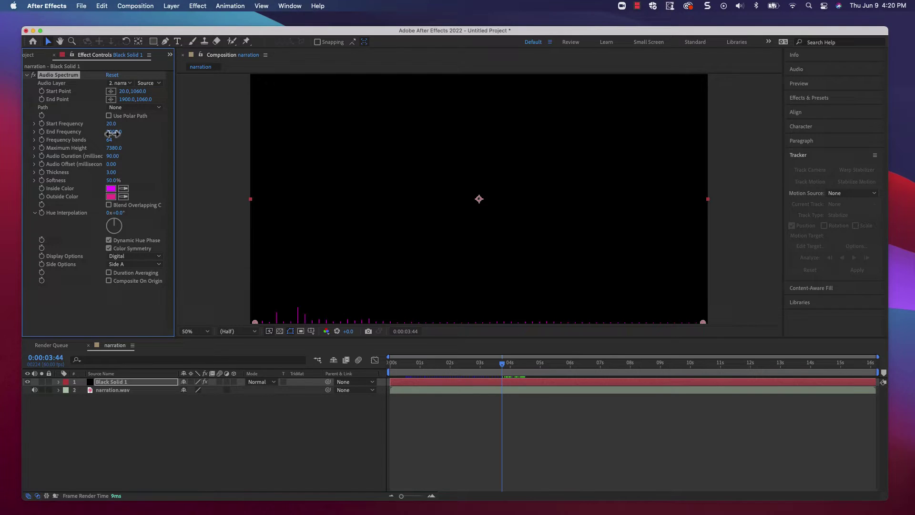
pyautogui.moveTo(108, 134); pyautogui.dragTo(107, 134)
pyautogui.moveTo(401, 368); pyautogui.dragTo(424, 365)
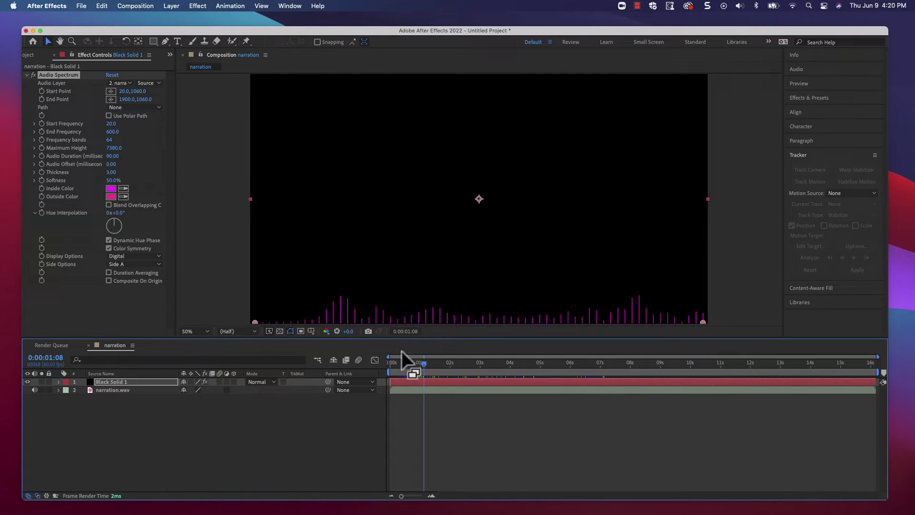
pyautogui.click(111, 140)
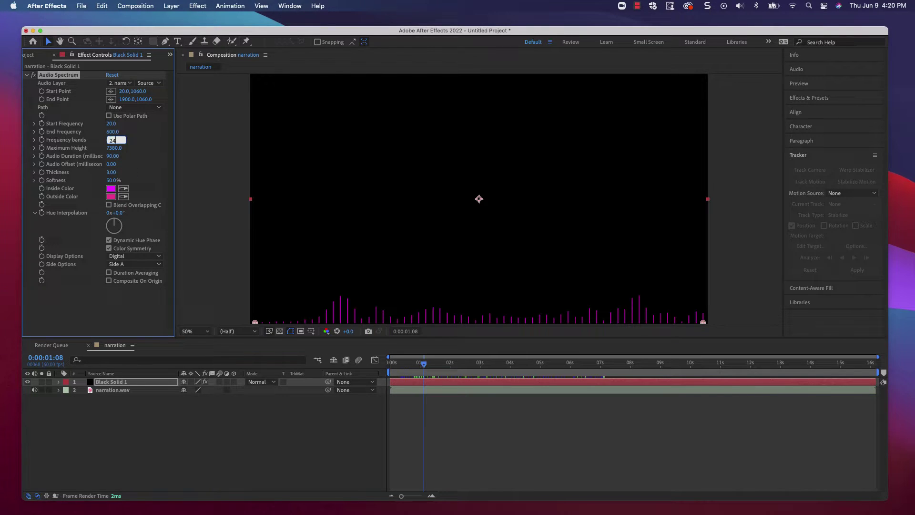
pyautogui.press('Return')
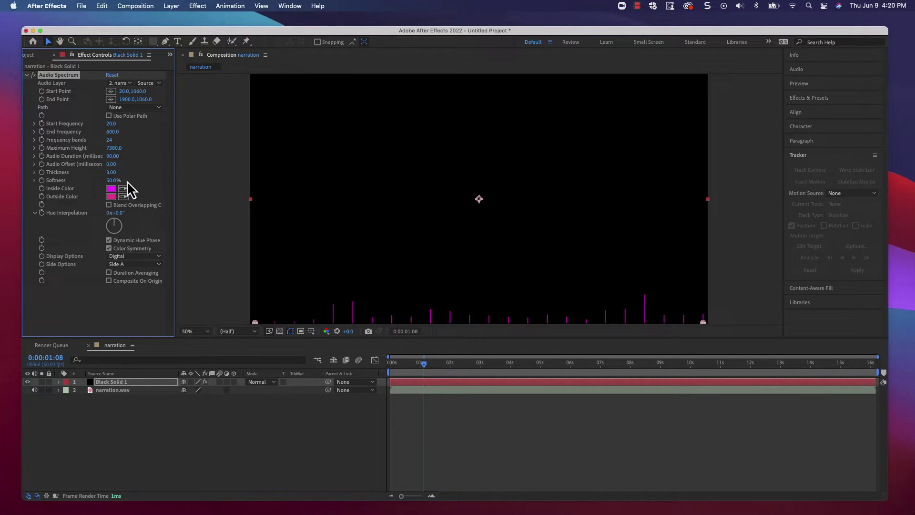
# Set the spectrum bars' Thickness to 48 and Softness to 0%.
pyautogui.moveTo(111, 172); pyautogui.dragTo(248, 164)
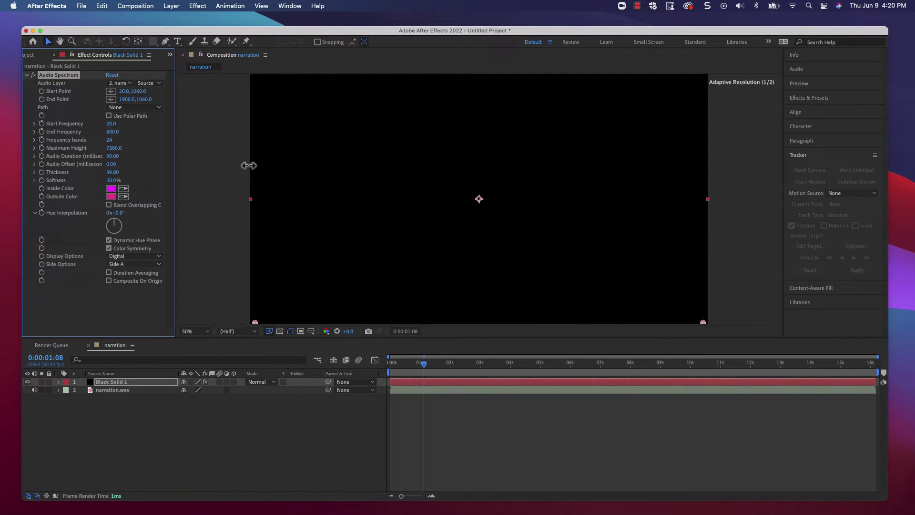
pyautogui.click(113, 172)
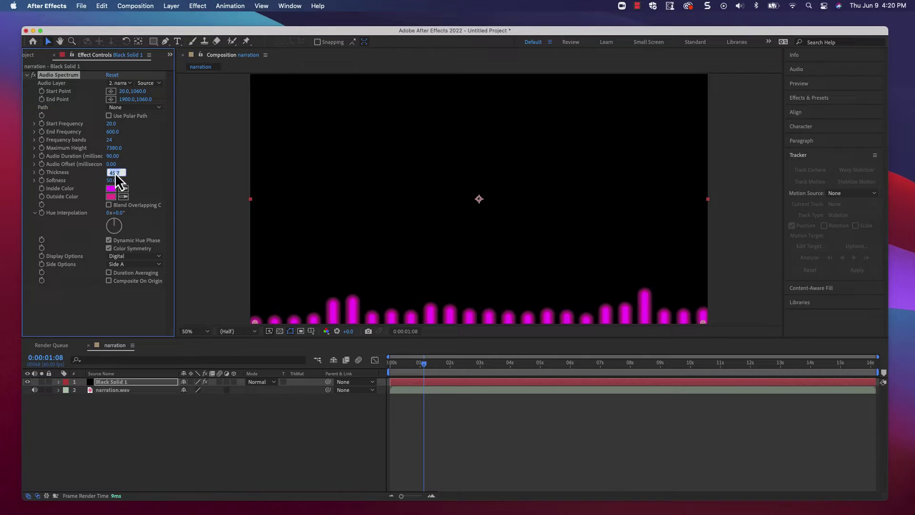
pyautogui.write('48')
pyautogui.press('Return')
pyautogui.moveTo(113, 182); pyautogui.dragTo(51, 178)
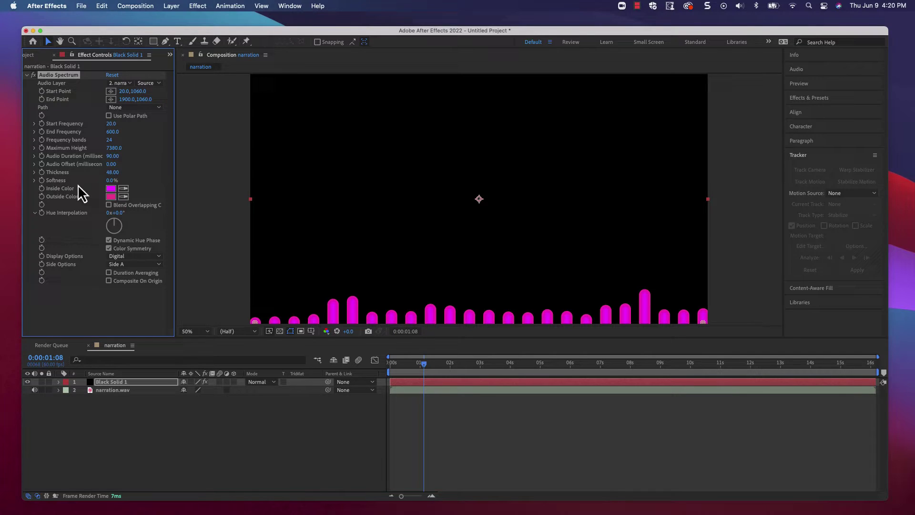
# Make both the Inside and Outside Color of the bars white.
pyautogui.click(107, 189)
pyautogui.moveTo(147, 203)
pyautogui.mouseDown()
pyautogui.moveTo(156, 206)
pyautogui.moveTo(137, 197)
pyautogui.mouseUp()
pyautogui.click(336, 200)
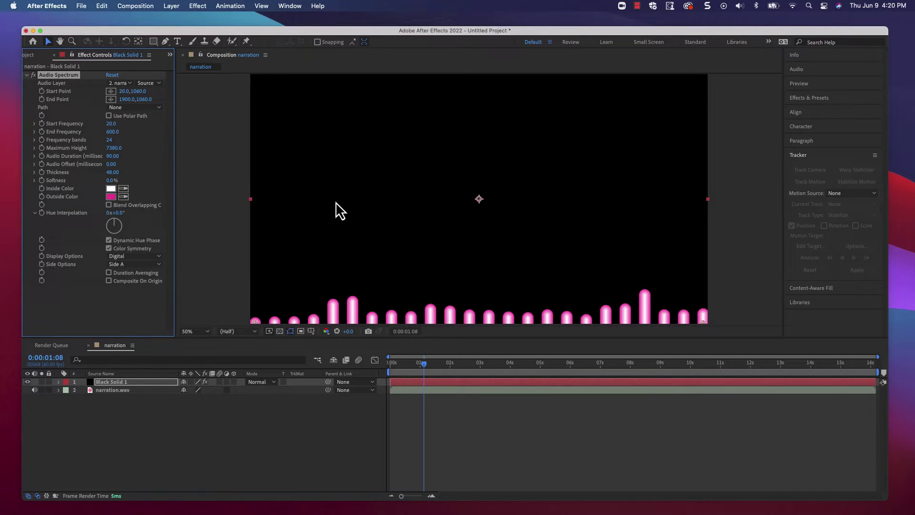
pyautogui.click(110, 196)
pyautogui.moveTo(143, 201); pyautogui.dragTo(119, 198)
pyautogui.click(331, 199)
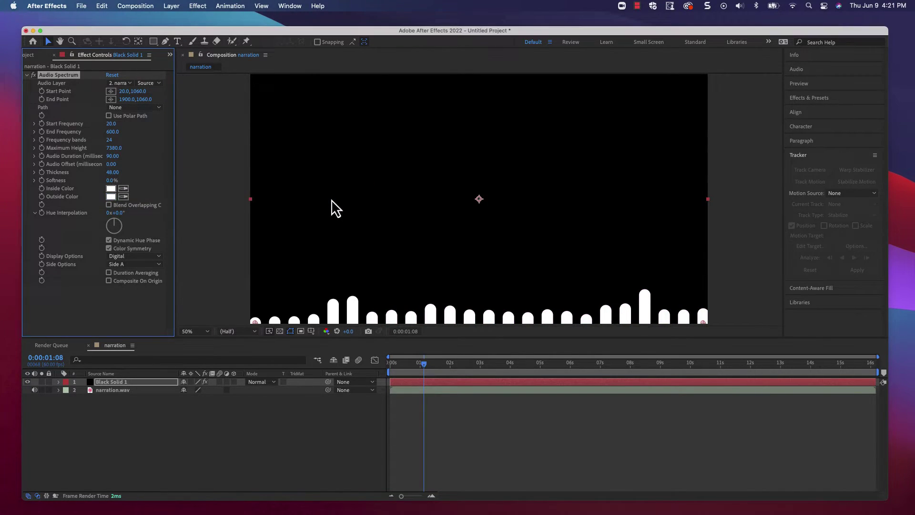
# Raise the bars' Maximum Height to about 32000.
pyautogui.moveTo(407, 362); pyautogui.dragTo(461, 357)
pyautogui.moveTo(114, 147); pyautogui.dragTo(622, 166)
pyautogui.moveTo(397, 364); pyautogui.dragTo(367, 370)
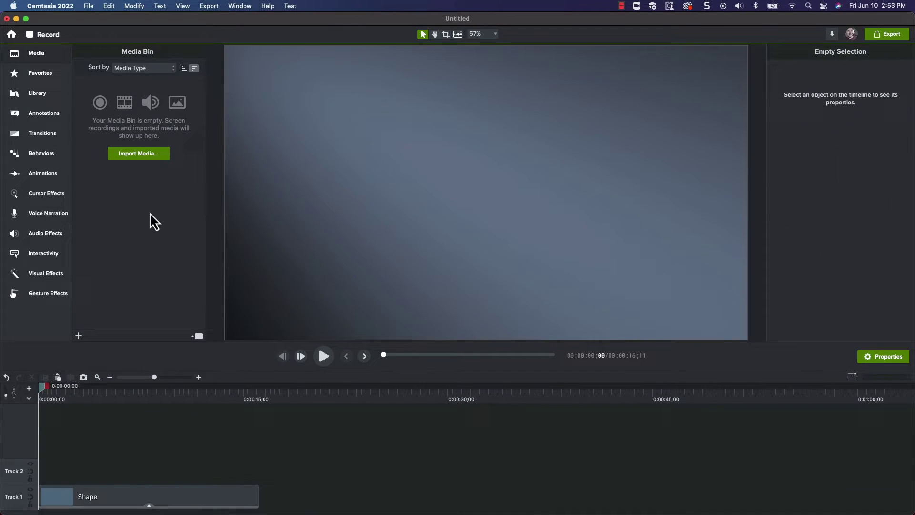
# Import narration-audio-waveform-01.mp4 from the Extra folder into Camtasia's Media Bin.
pyautogui.click(142, 159)
pyautogui.click(354, 139)
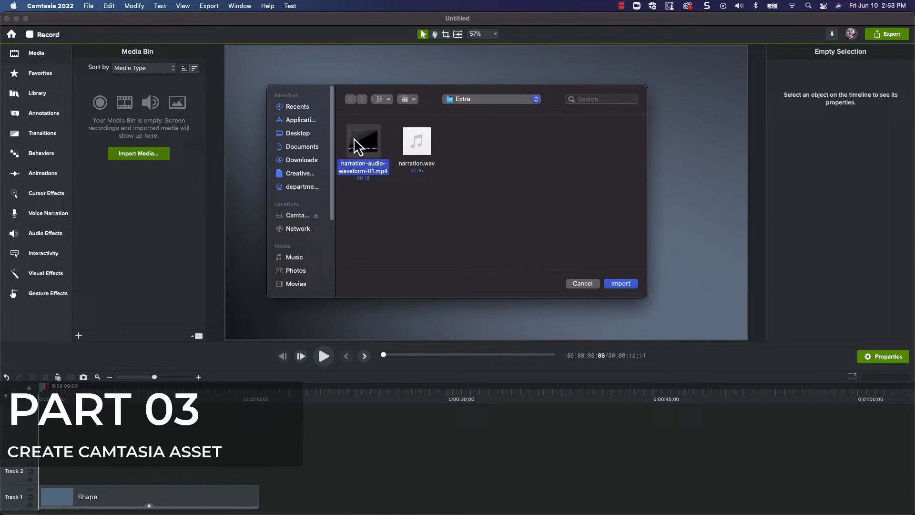
pyautogui.click(620, 283)
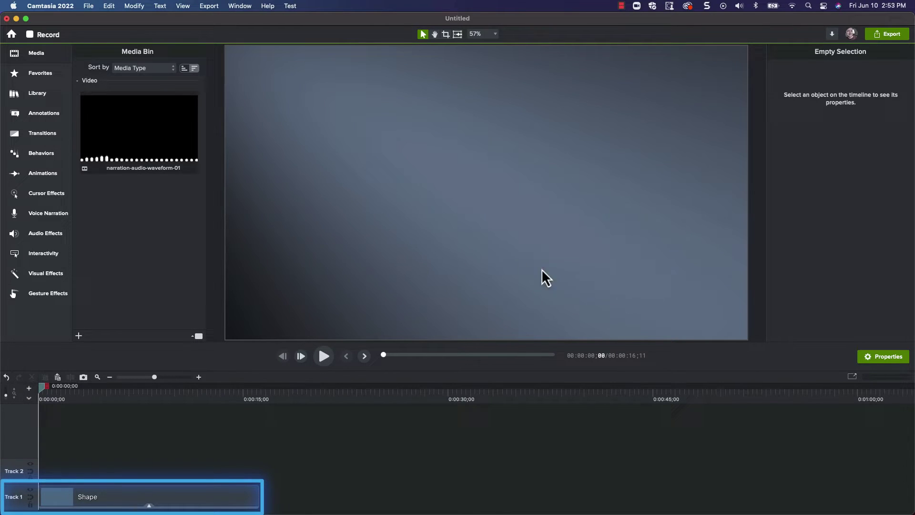
# Add the waveform video to the timeline at the playhead and preview it.
pyautogui.rightClick(171, 135)
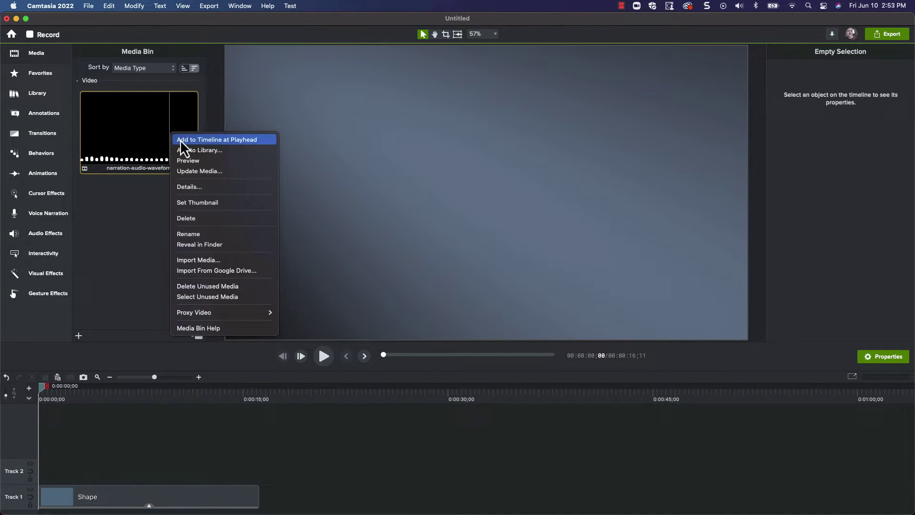
pyautogui.click(217, 139)
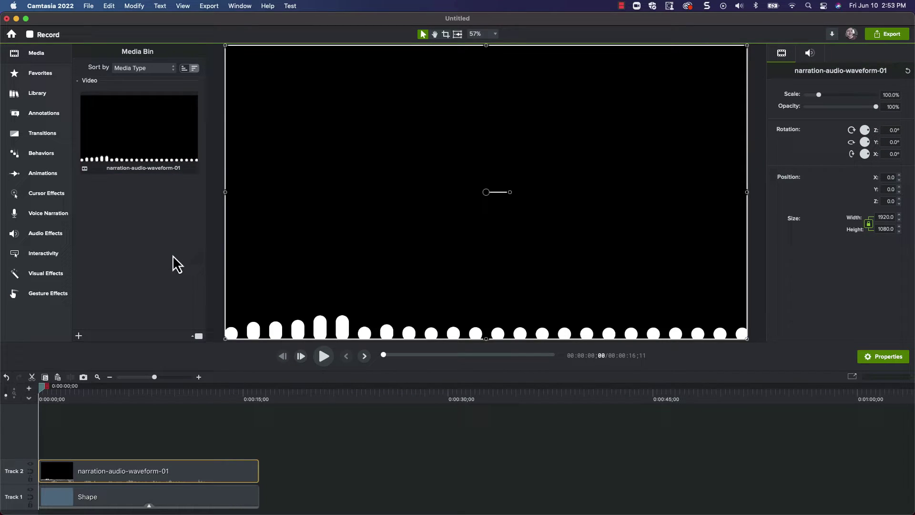
pyautogui.press('space')
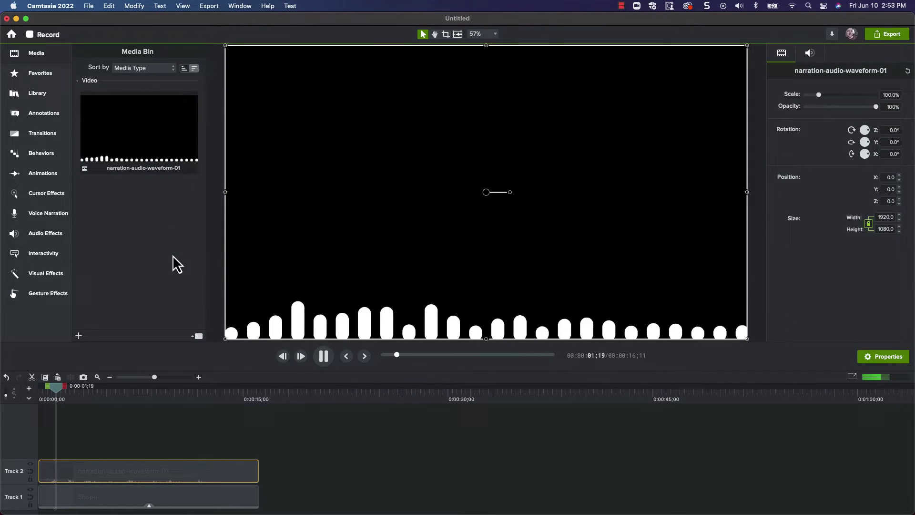
pyautogui.press('space')
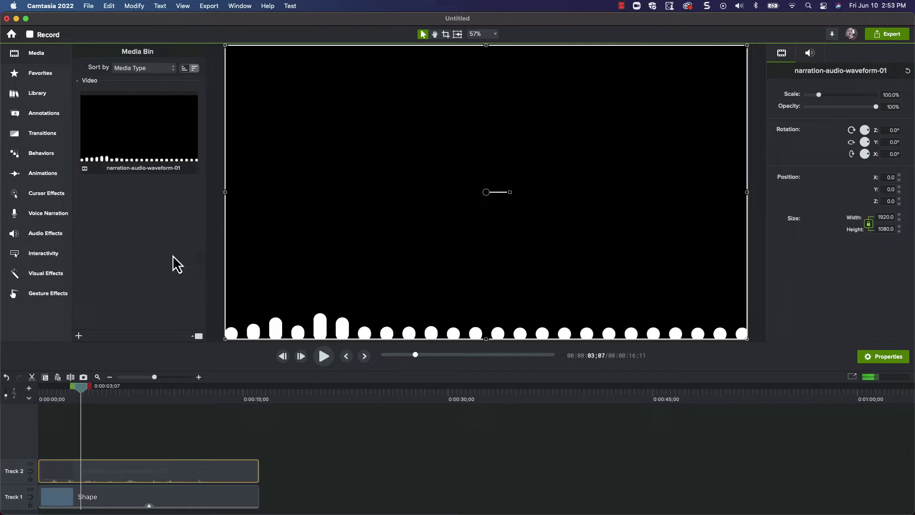
pyautogui.moveTo(64, 393); pyautogui.dragTo(15, 401)
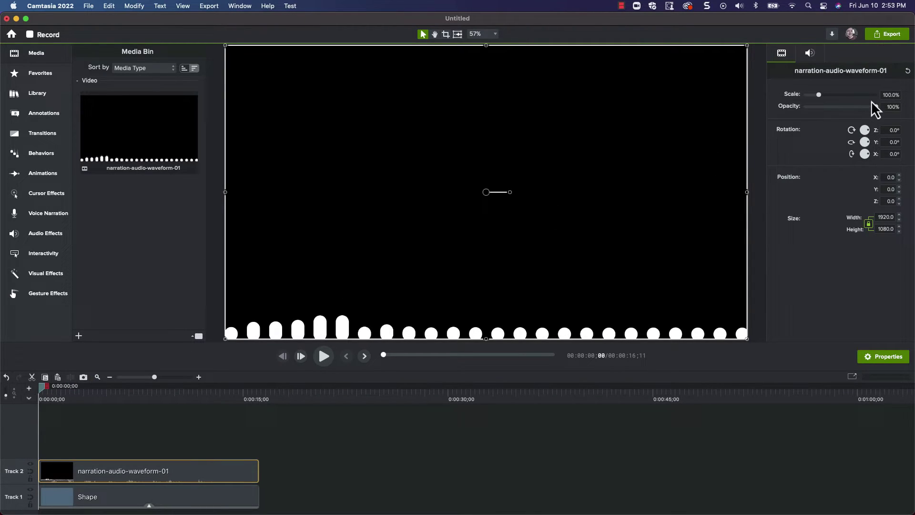
# Scale the clip to 50%, crop it to a raised 960×270 strip, and duplicate it onto Track 3.
pyautogui.write('5')
pyautogui.press('Return')
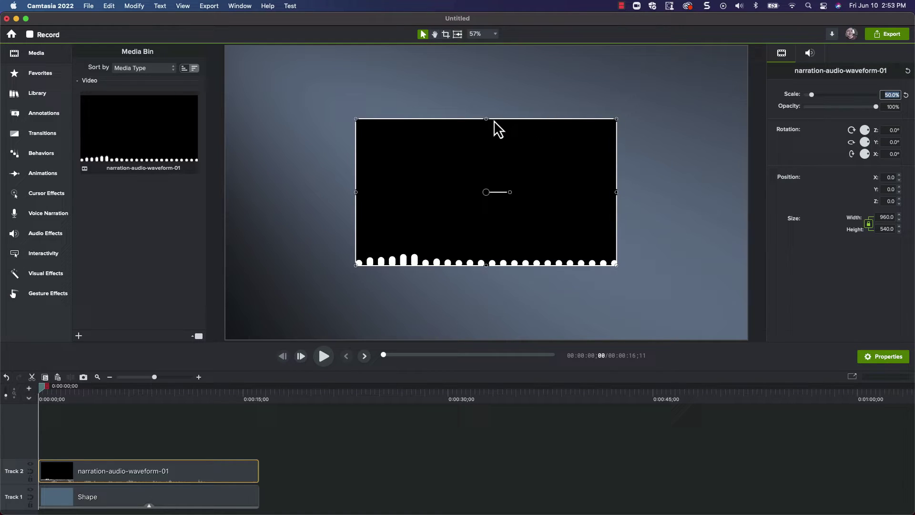
pyautogui.click(487, 120)
pyautogui.moveTo(488, 121); pyautogui.dragTo(487, 188)
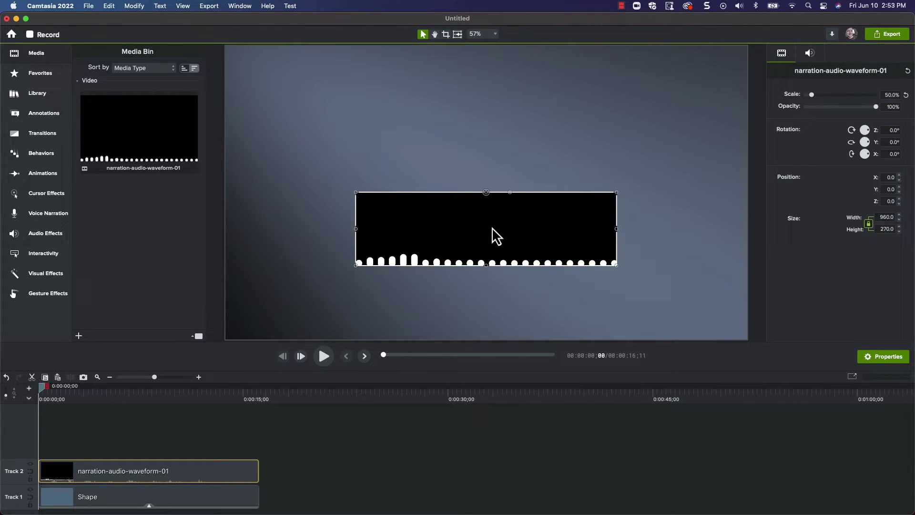
pyautogui.moveTo(491, 227); pyautogui.dragTo(491, 186)
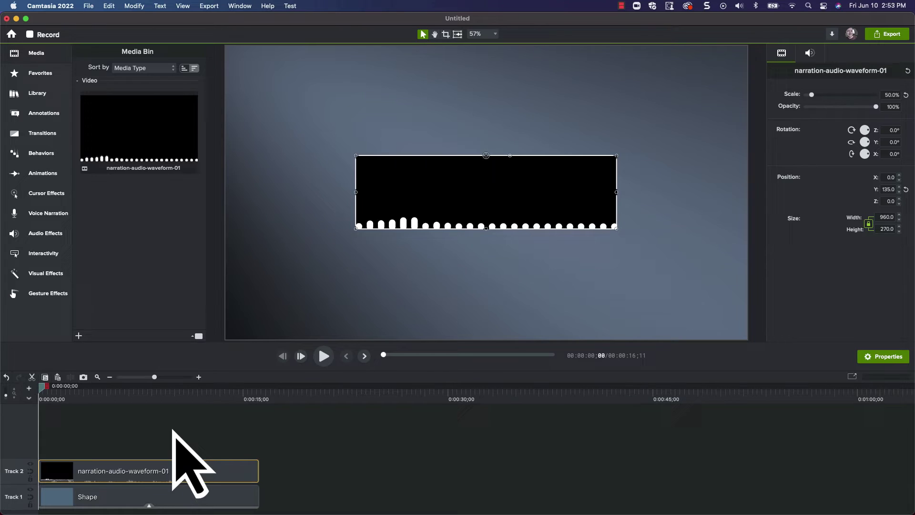
pyautogui.moveTo(172, 429)
pyautogui.mouseDown()
pyautogui.moveTo(96, 427)
pyautogui.moveTo(217, 446)
pyautogui.moveTo(131, 417)
pyautogui.mouseUp()
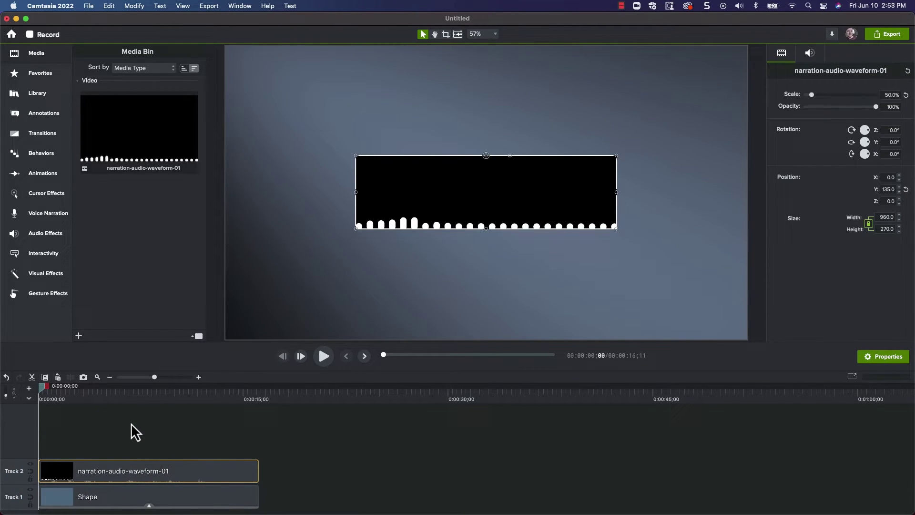
pyautogui.press('super+v')
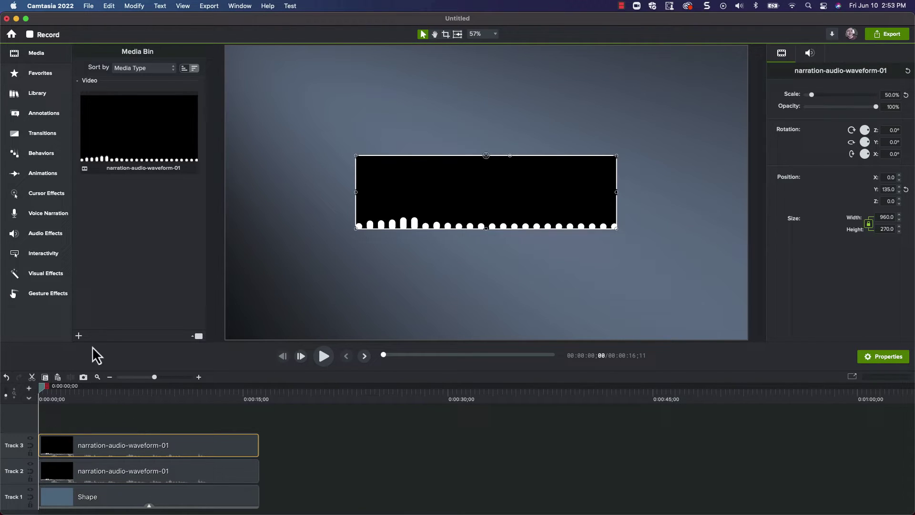
# Replace the Track 2 waveform copy with a white rectangle shape cropped to 270 high.
pyautogui.click(52, 119)
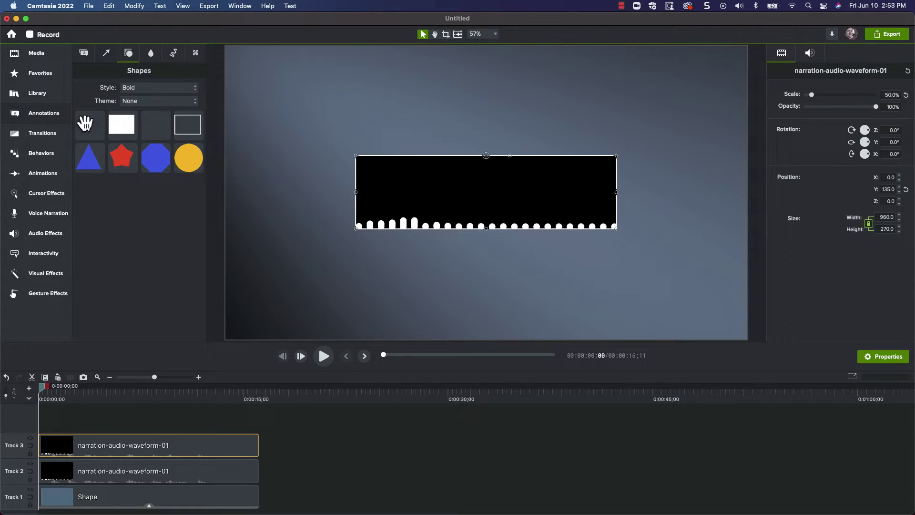
pyautogui.moveTo(121, 125); pyautogui.dragTo(137, 461)
pyautogui.click(145, 465)
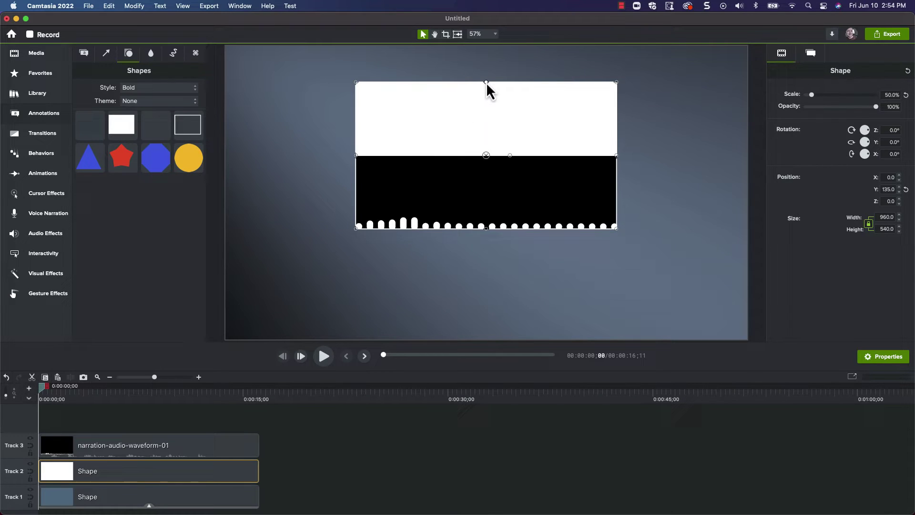
pyautogui.moveTo(486, 82); pyautogui.dragTo(482, 151)
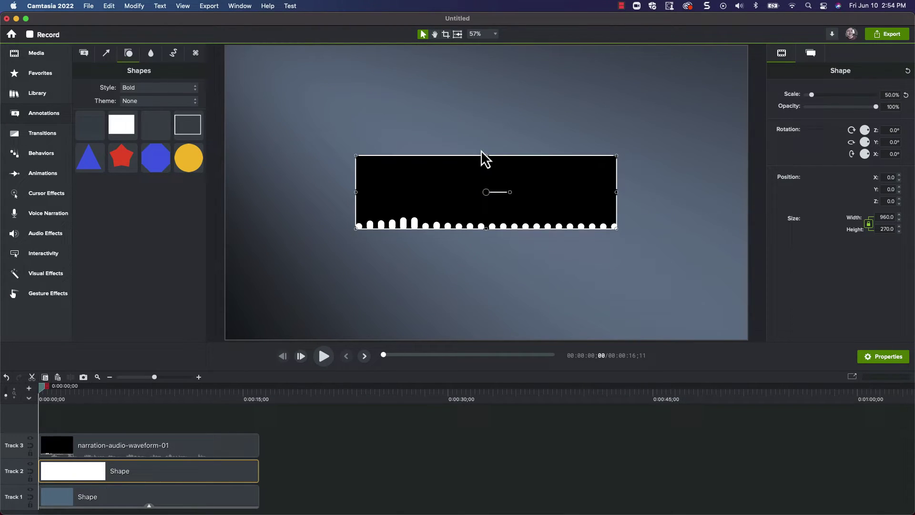
# Apply Remove a Color to the top waveform clip, sampling black (#000000) from the canvas.
pyautogui.click(61, 279)
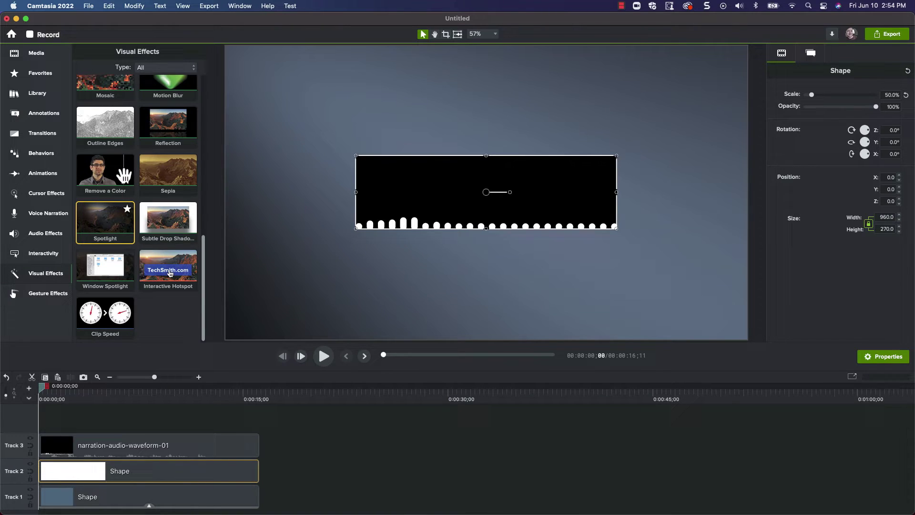
pyautogui.moveTo(124, 175); pyautogui.dragTo(130, 446)
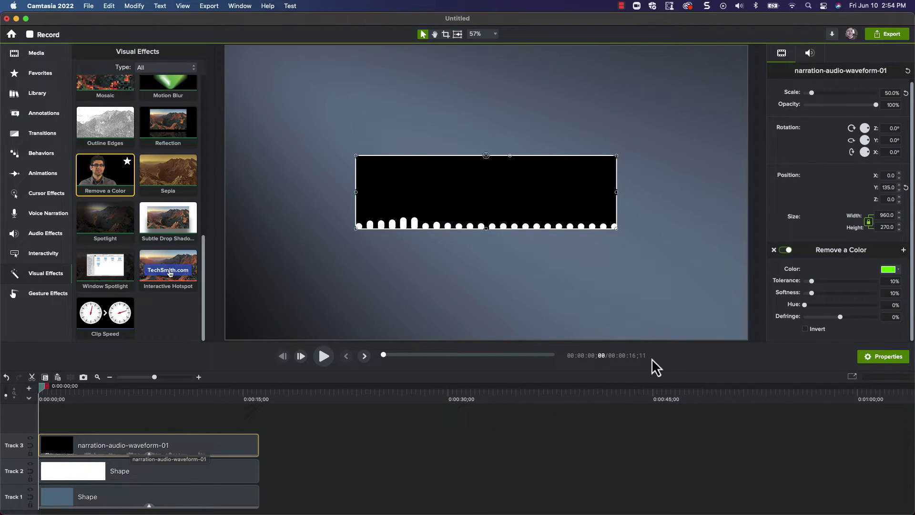
pyautogui.click(887, 269)
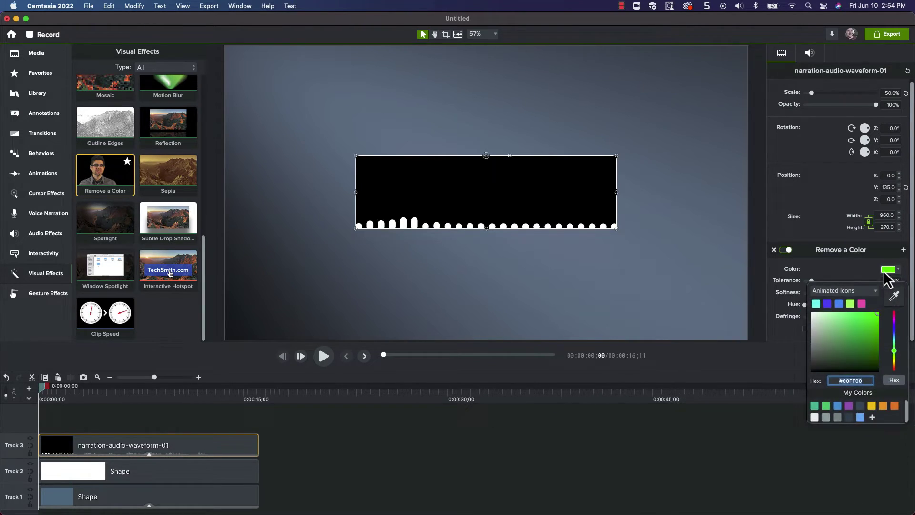
pyautogui.click(894, 296)
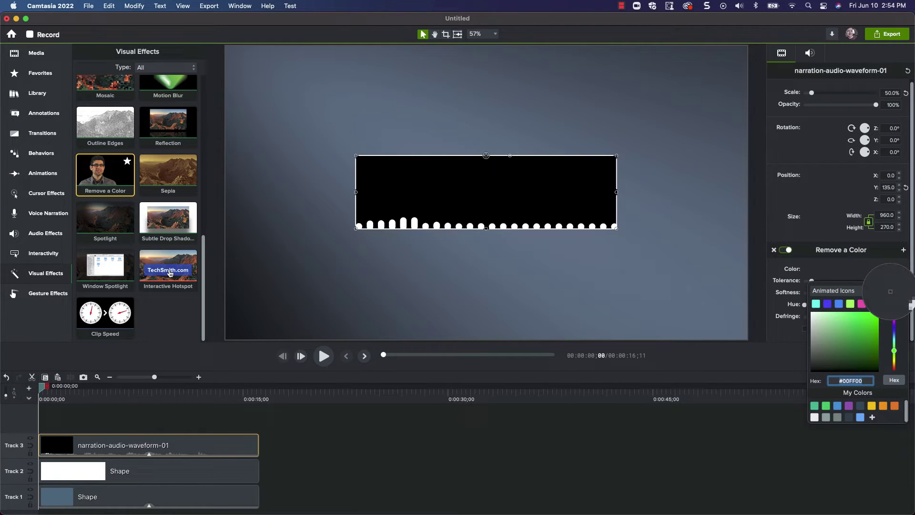
pyautogui.click(561, 201)
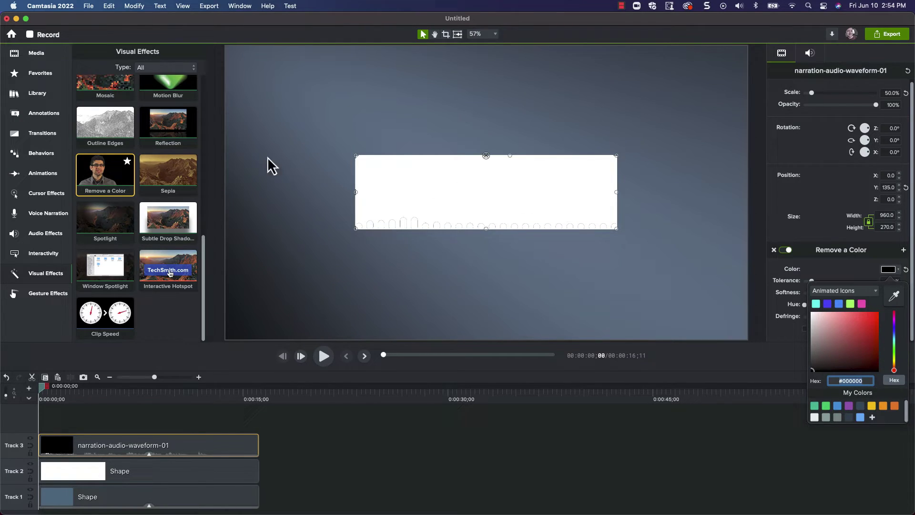
# Add a Media Matte to the top waveform clip in Alpha Invert mode.
pyautogui.scroll(5, 162, 140)
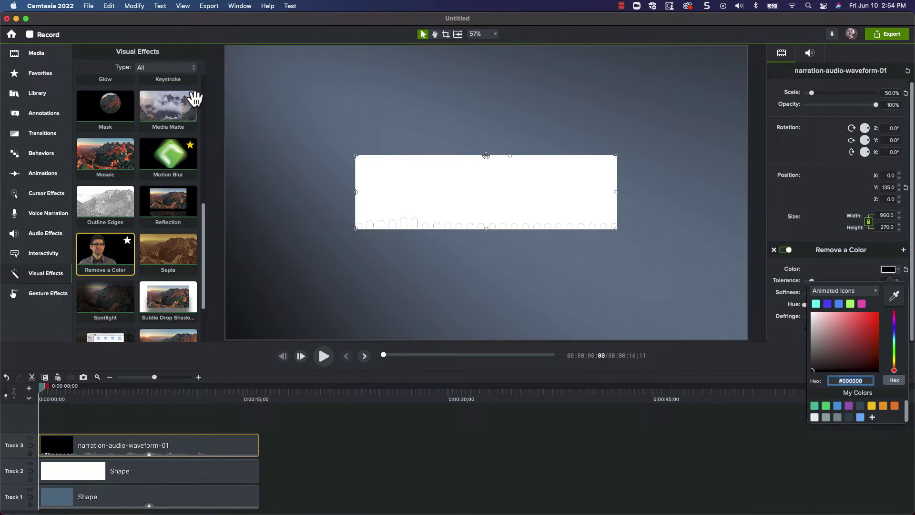
pyautogui.moveTo(184, 108); pyautogui.dragTo(168, 447)
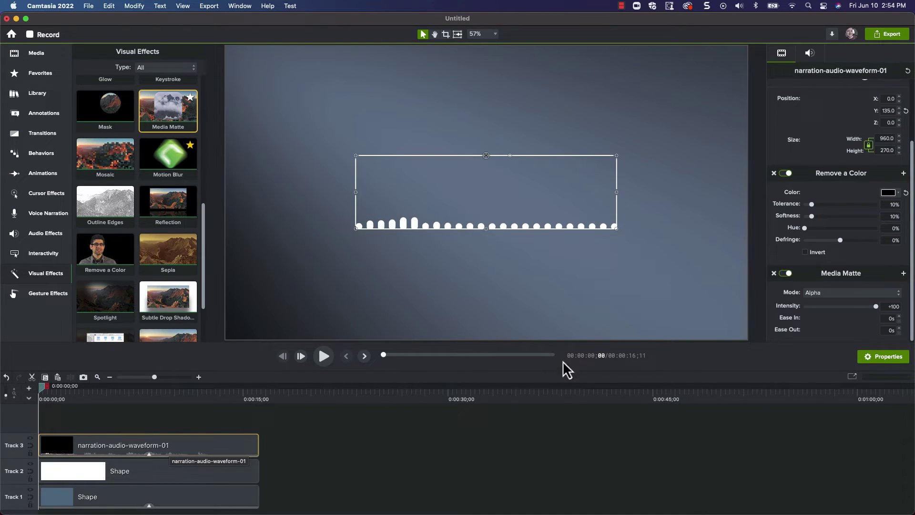
pyautogui.click(844, 293)
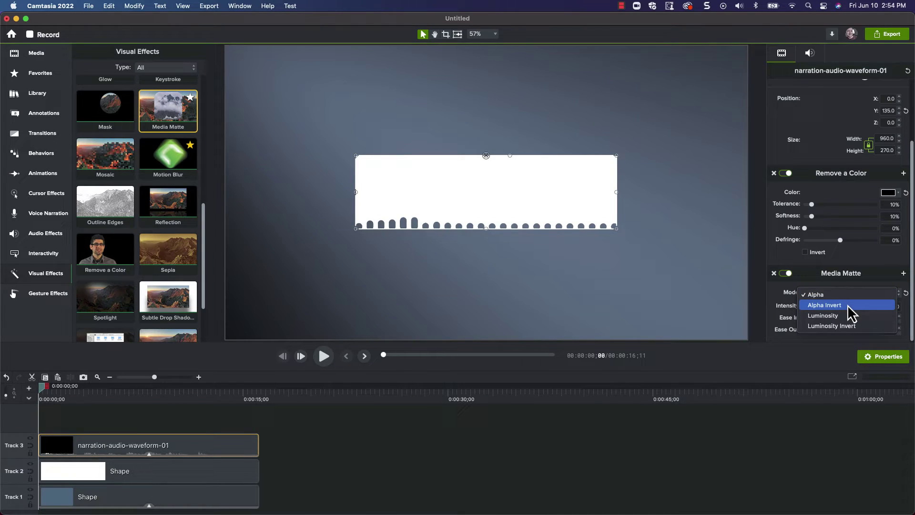
pyautogui.click(848, 305)
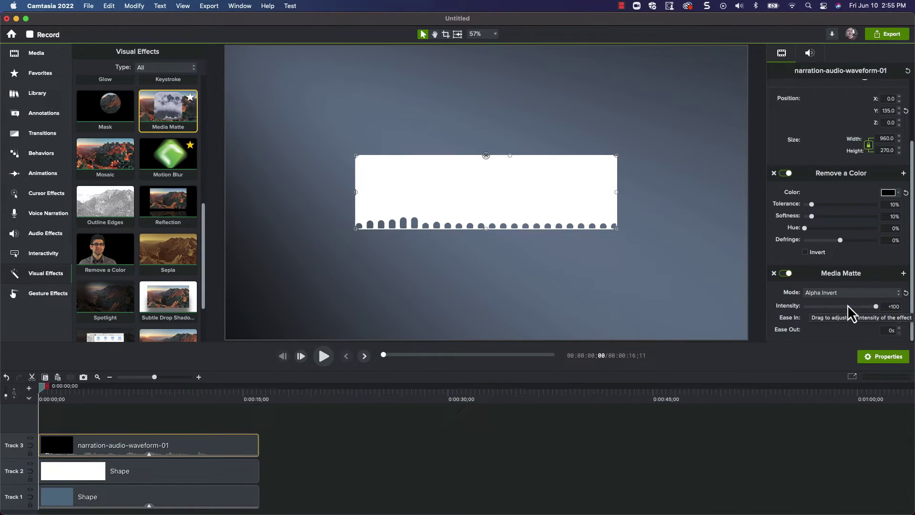
# Set the waveform clip's opacity to 2.
pyautogui.scroll(3, 851, 136)
pyautogui.scroll(1, 851, 136)
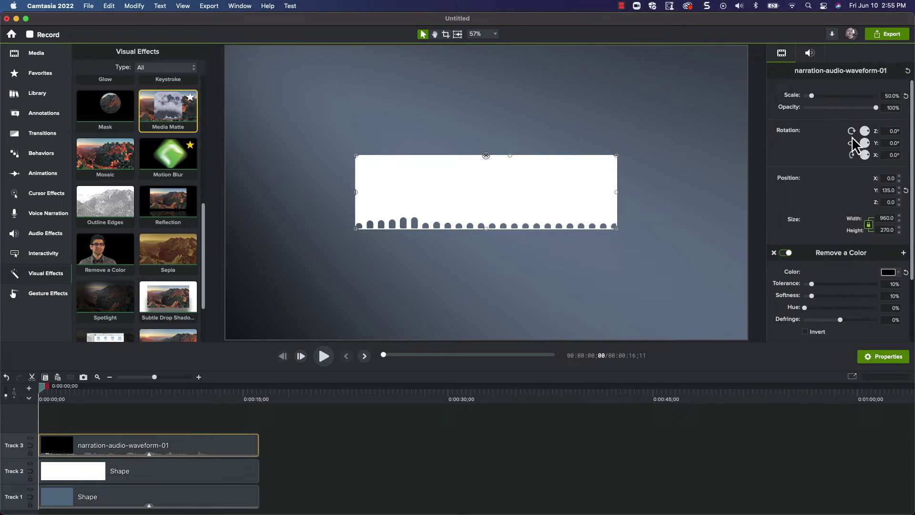
pyautogui.doubleClick(890, 106)
pyautogui.write('2')
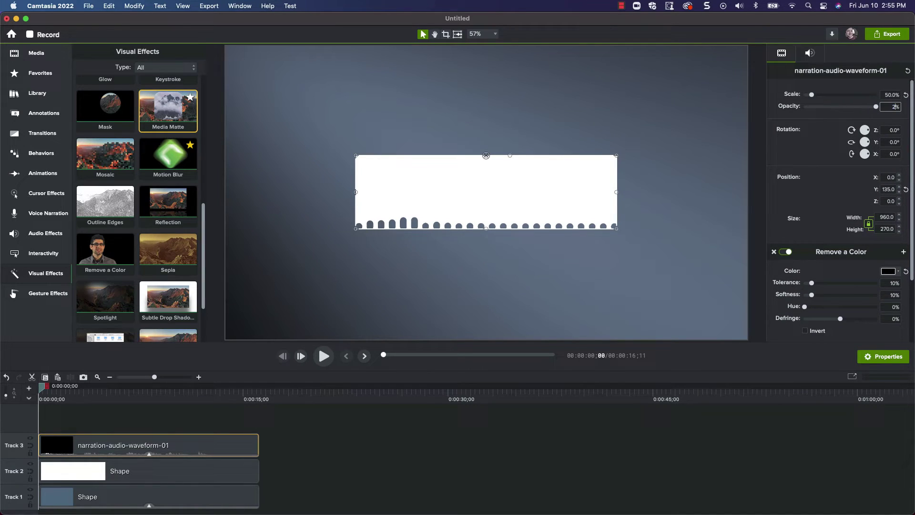
pyautogui.press('Return')
# Set the white rectangle shape clip's opacity to 20%.
pyautogui.click(214, 481)
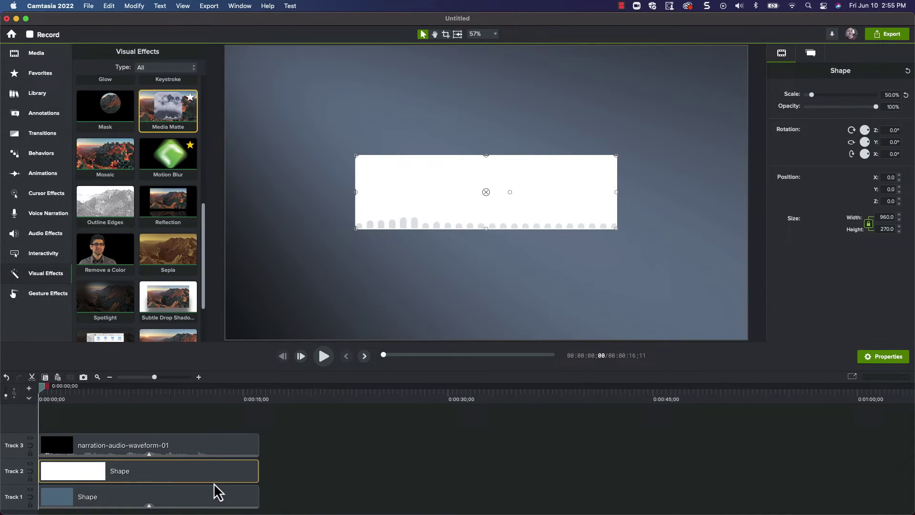
pyautogui.doubleClick(889, 106)
pyautogui.write('20')
pyautogui.press('Return')
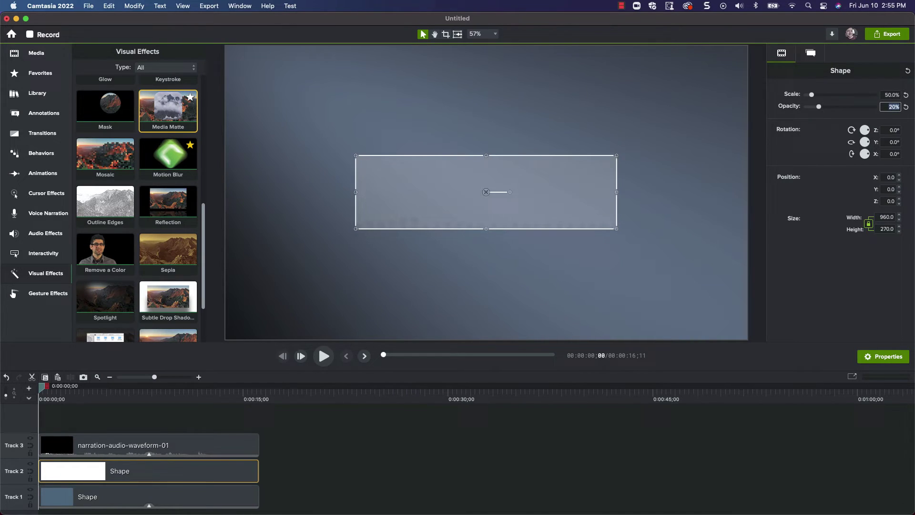
pyautogui.click(328, 359)
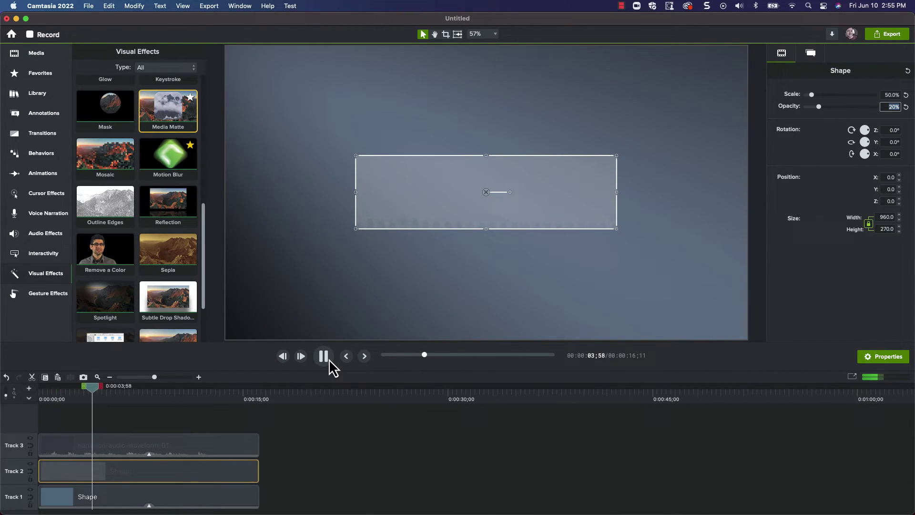
pyautogui.click(329, 359)
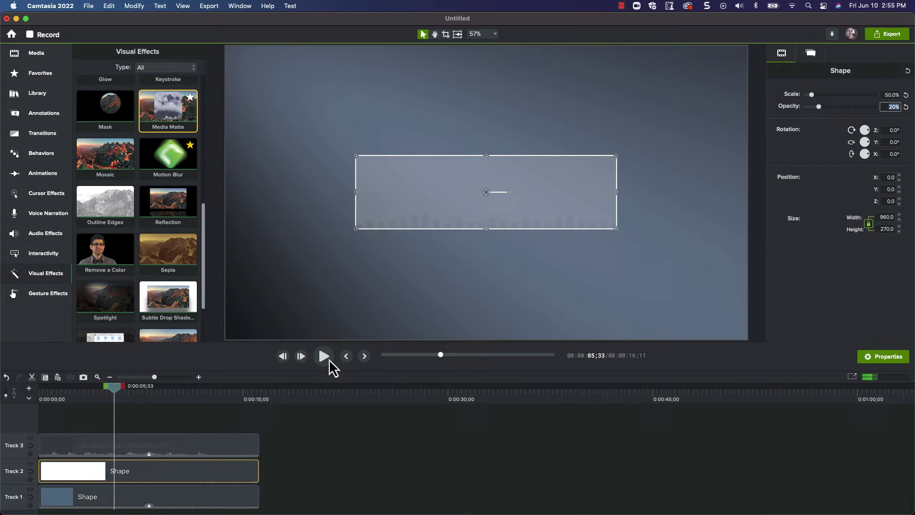
pyautogui.click(50, 396)
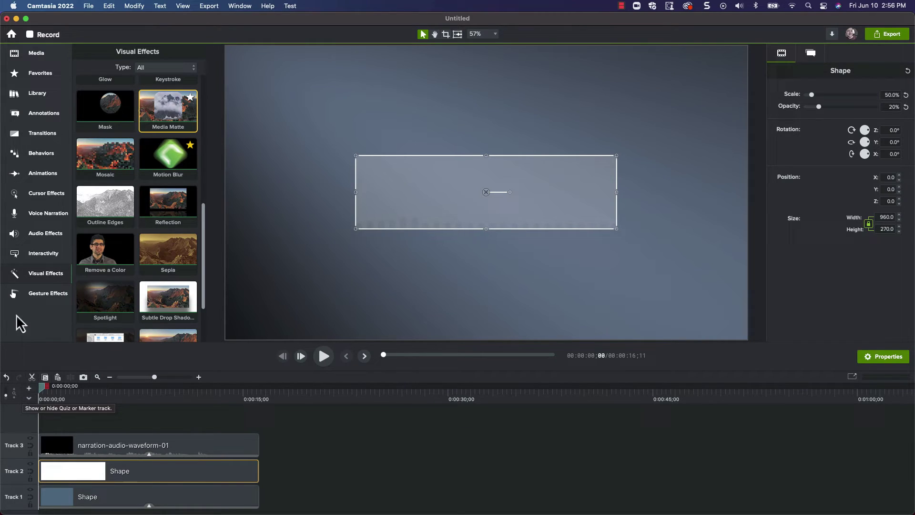
# Place an outline rectangle at the canvas centre and resize it to frame the panel.
pyautogui.click(17, 117)
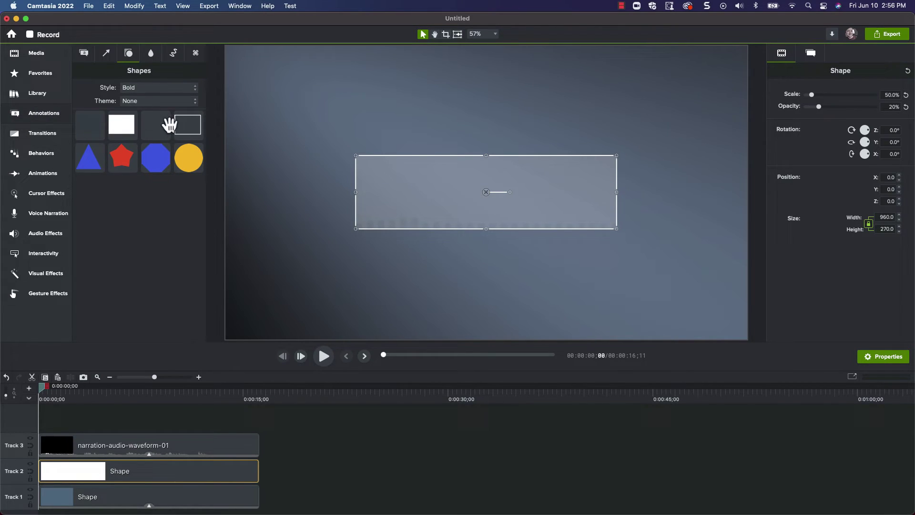
pyautogui.moveTo(186, 127); pyautogui.dragTo(491, 191)
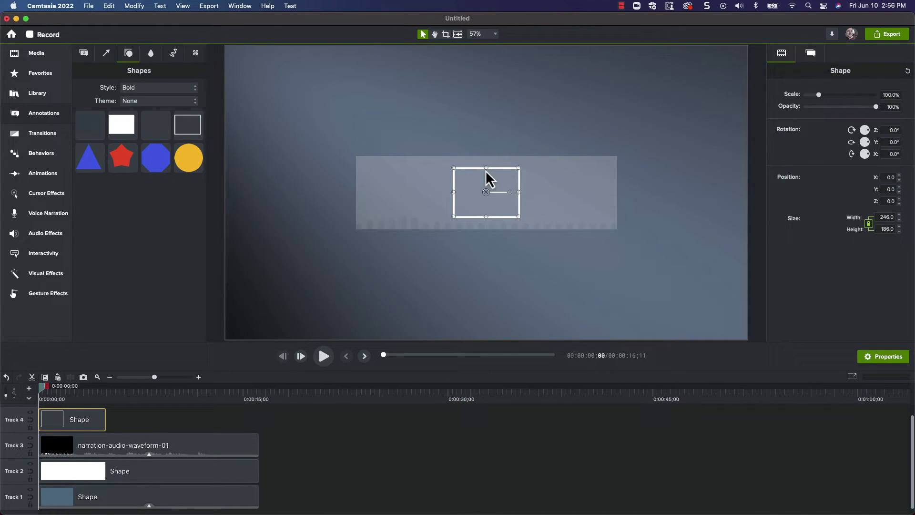
pyautogui.moveTo(485, 170); pyautogui.dragTo(485, 161)
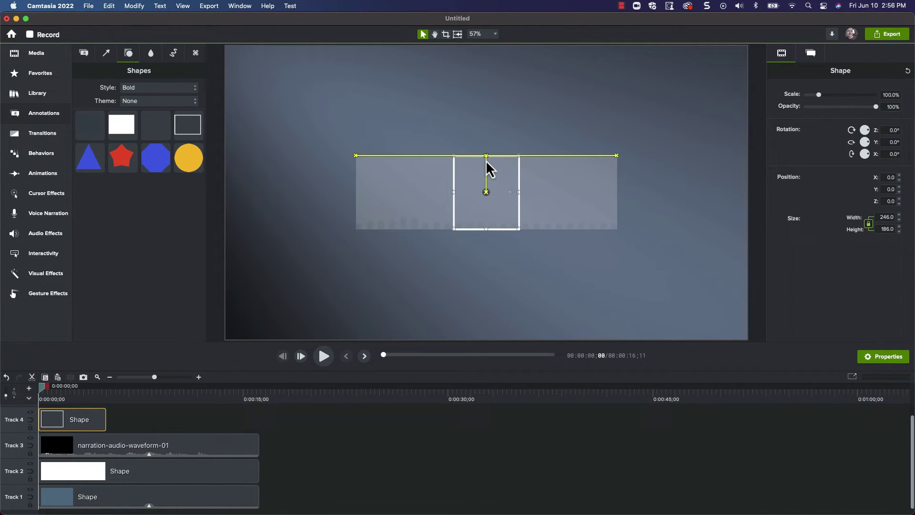
pyautogui.moveTo(519, 193); pyautogui.dragTo(614, 200)
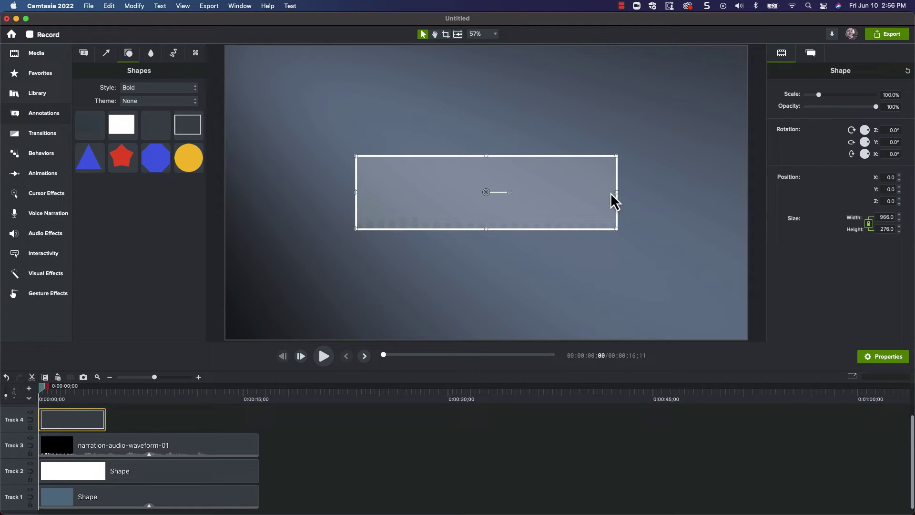
# Add an ABC text callout widened across the panel, reading 'YOUR TEXT HERE'.
pyautogui.click(84, 55)
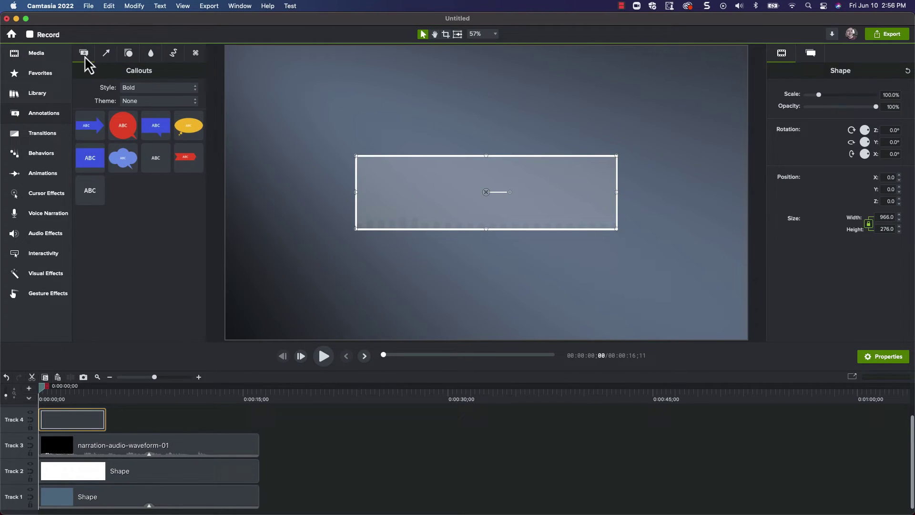
pyautogui.moveTo(85, 188); pyautogui.dragTo(482, 193)
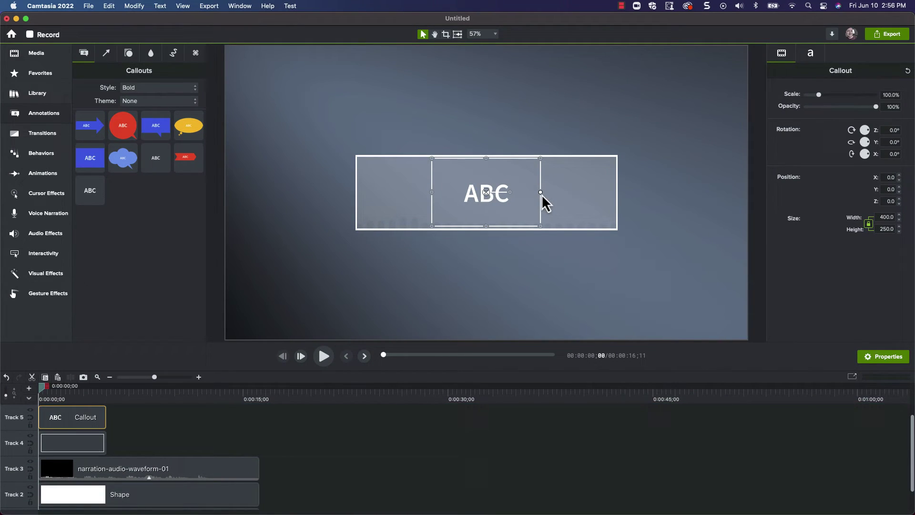
pyautogui.moveTo(541, 193); pyautogui.dragTo(613, 197)
pyautogui.doubleClick(474, 199)
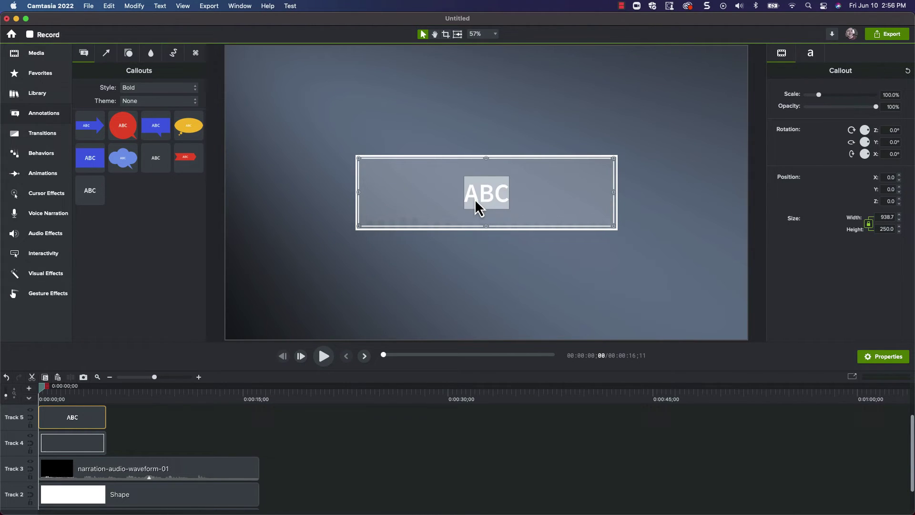
pyautogui.write('YOUR TEXT HERE')
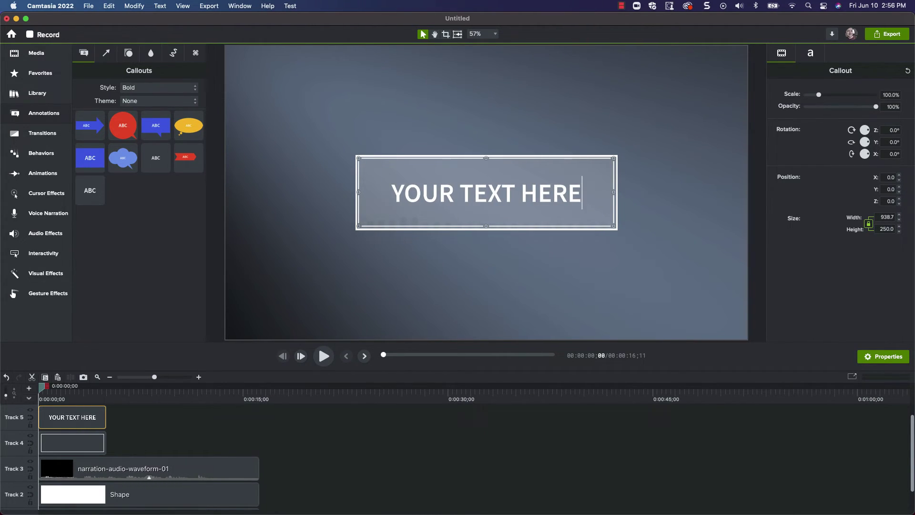
pyautogui.press('super+a')
# Extend the title and outline frame clips to about 15 seconds.
pyautogui.click(809, 56)
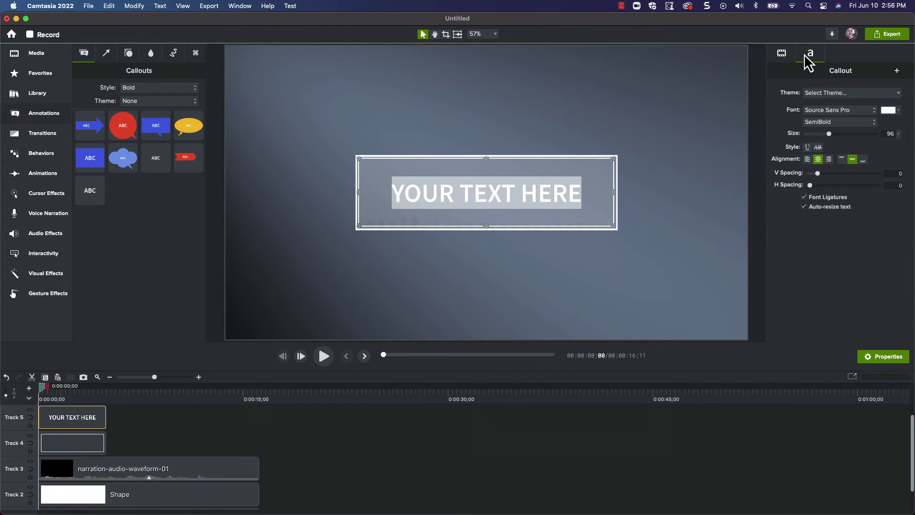
pyautogui.click(133, 447)
pyautogui.moveTo(134, 419); pyautogui.dragTo(259, 443)
pyautogui.click(298, 443)
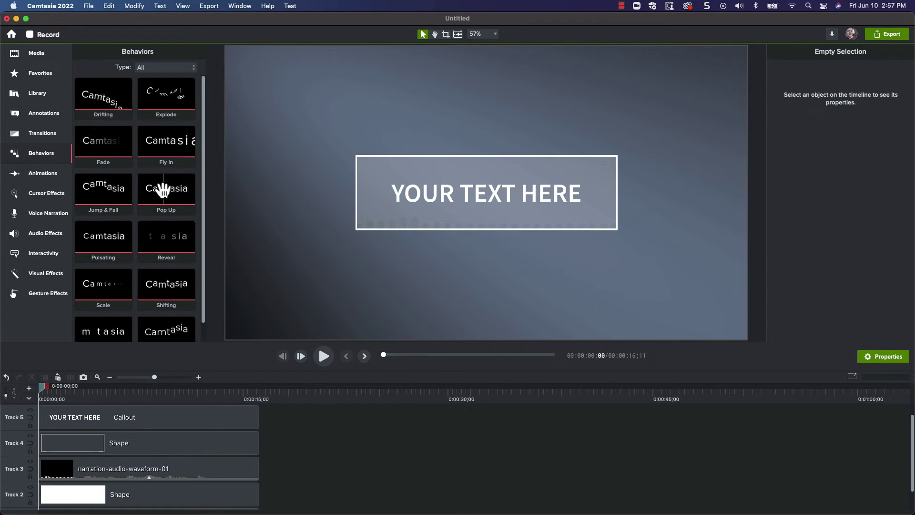
# Give the title a Pop Up behavior with its During style set to None.
pyautogui.moveTo(163, 190); pyautogui.dragTo(166, 419)
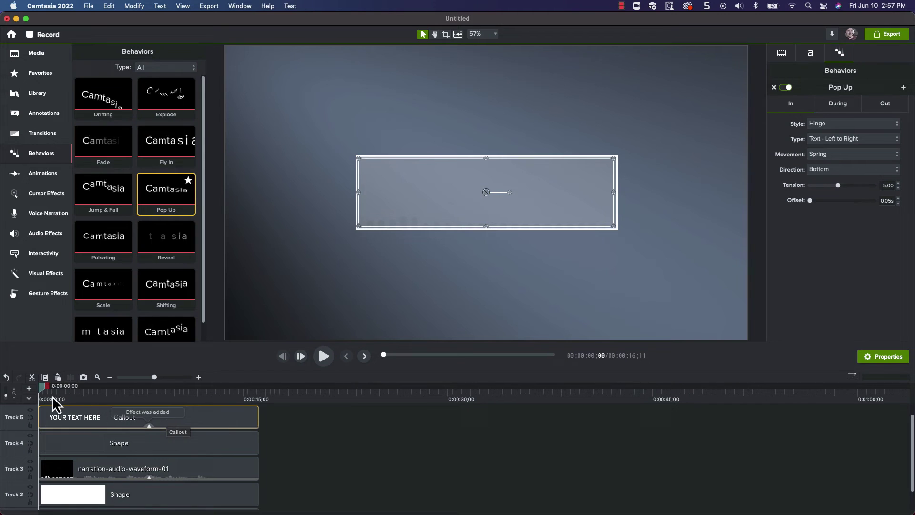
pyautogui.moveTo(53, 396); pyautogui.dragTo(84, 397)
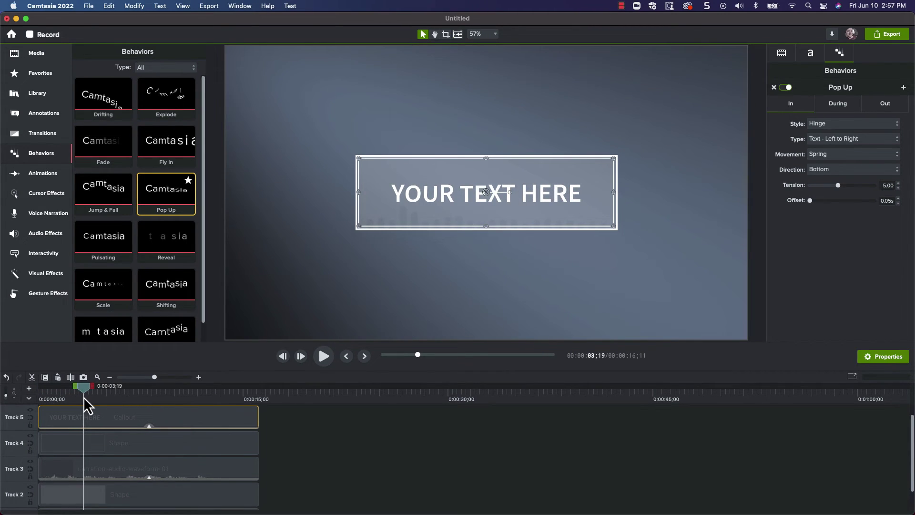
pyautogui.click(833, 105)
pyautogui.click(830, 125)
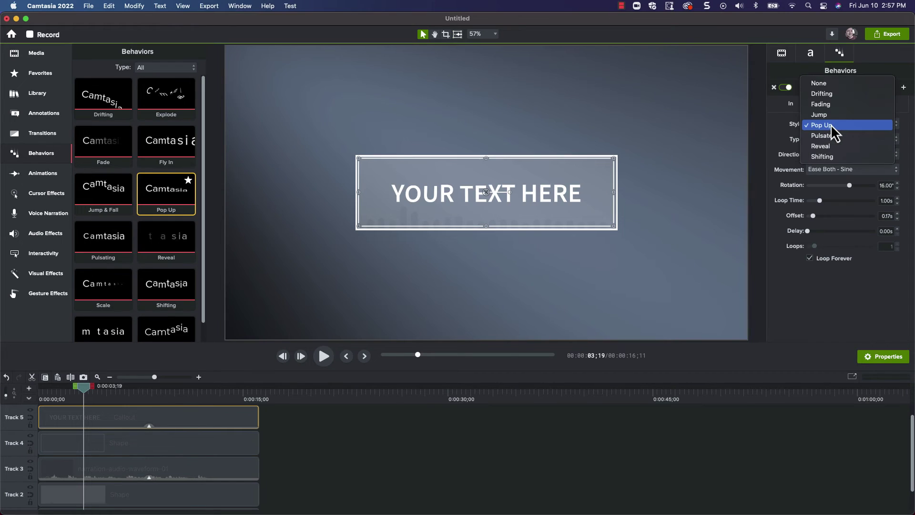
pyautogui.click(829, 87)
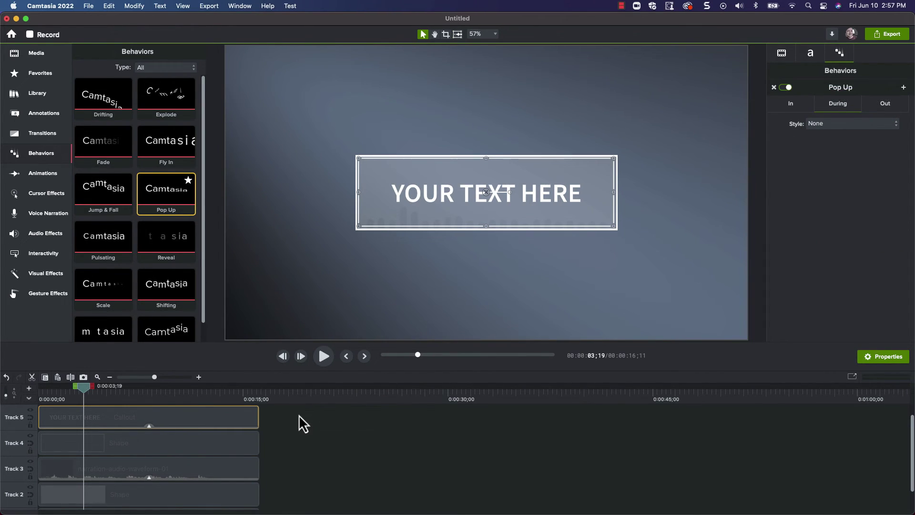
# Group the four panel clips into Group 1 and apply the Glow transition to it.
pyautogui.moveTo(298, 414); pyautogui.dragTo(204, 503)
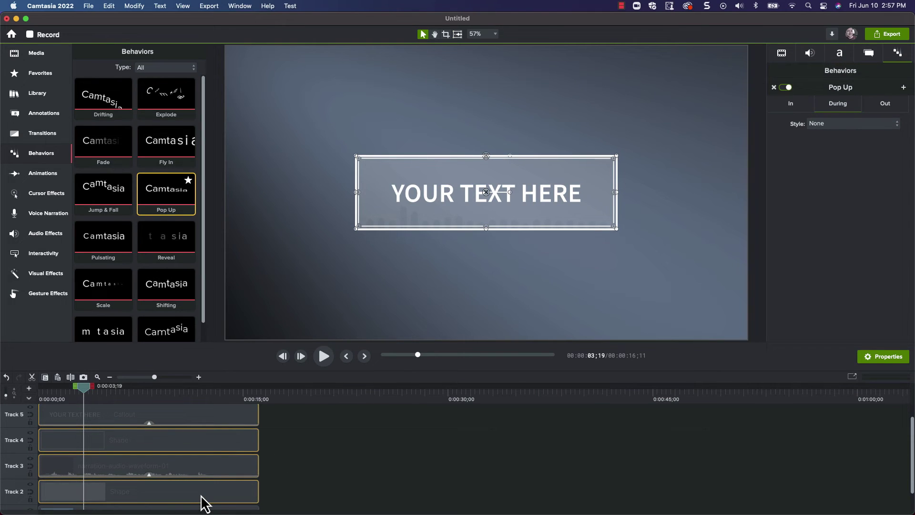
pyautogui.press('super+g')
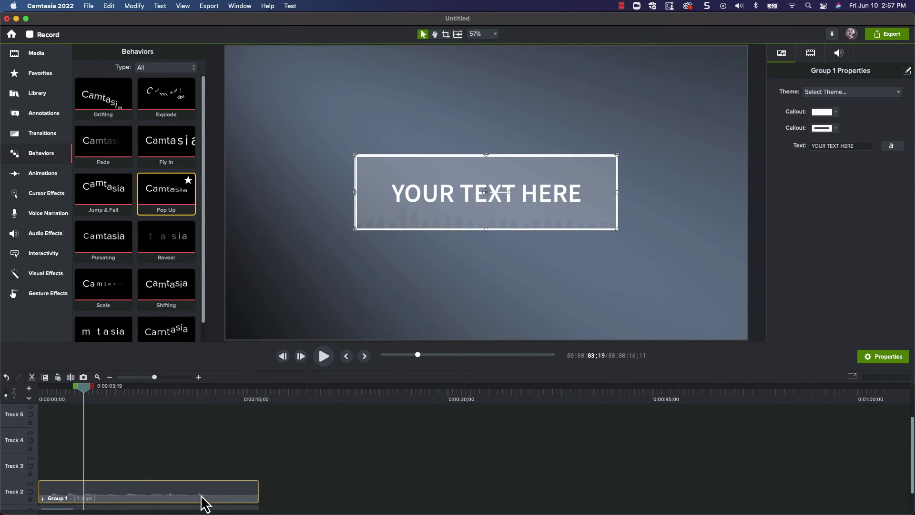
pyautogui.click(59, 139)
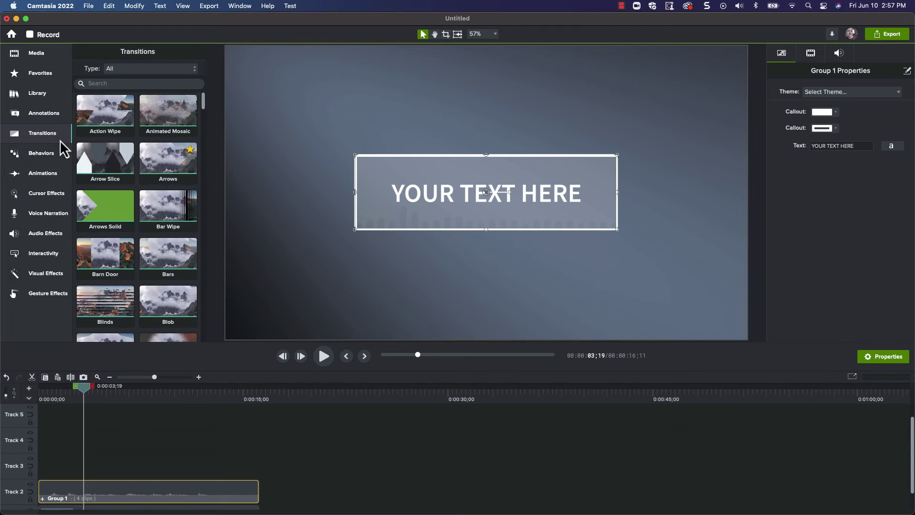
pyautogui.scroll(-10, 176, 268)
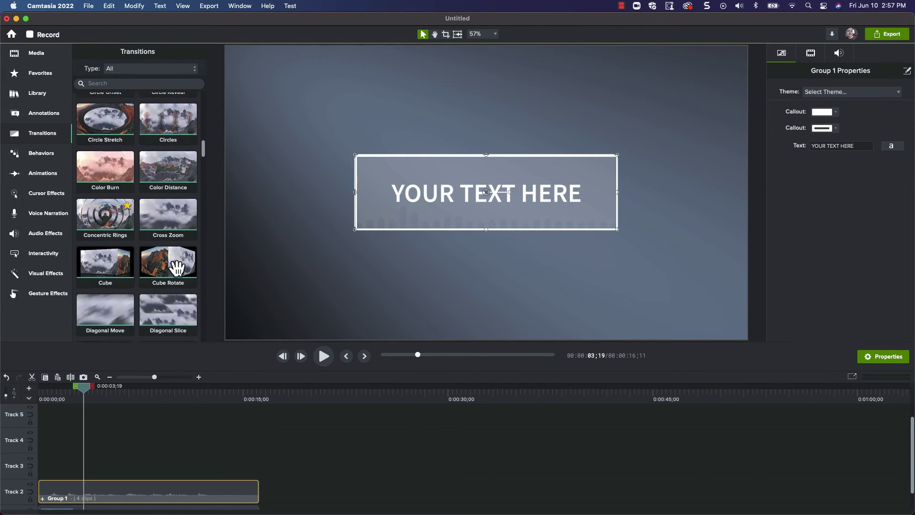
pyautogui.scroll(-5, 176, 268)
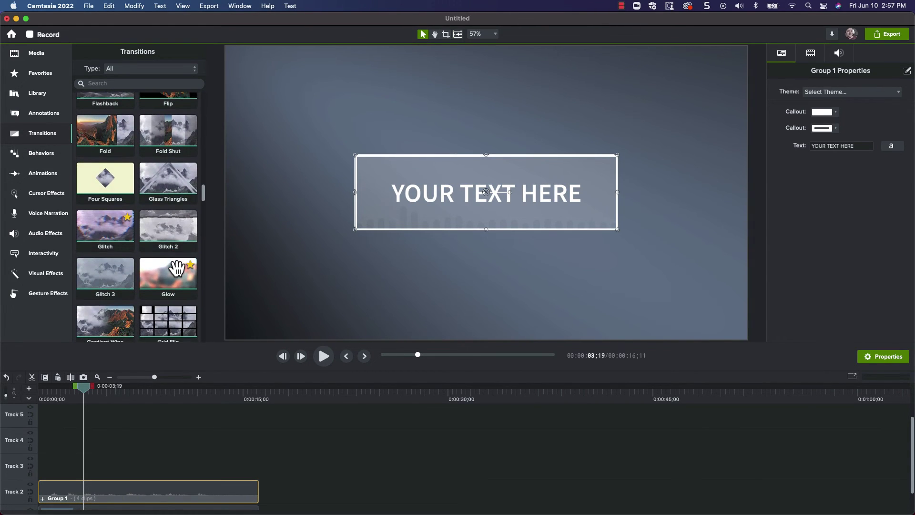
pyautogui.moveTo(176, 267); pyautogui.dragTo(139, 495)
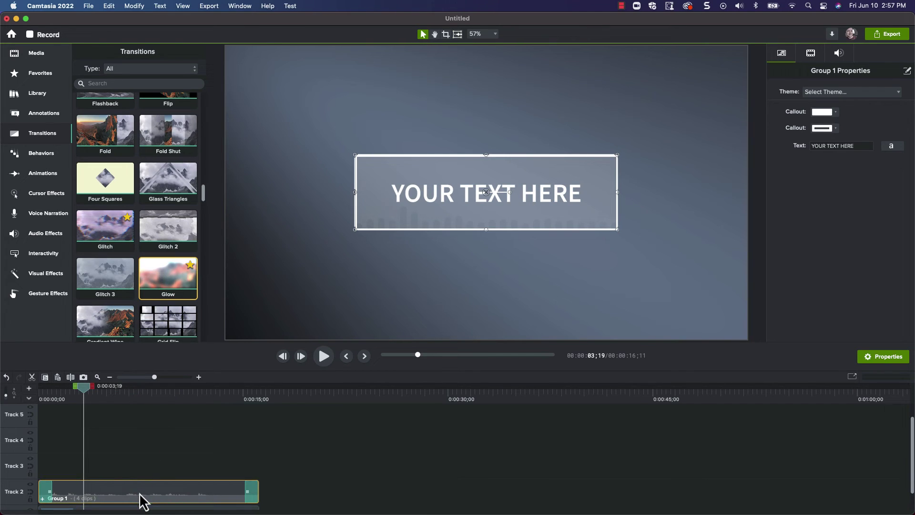
# Rewind to the start and play back to preview the finished panel.
pyautogui.moveTo(65, 393); pyautogui.dragTo(17, 393)
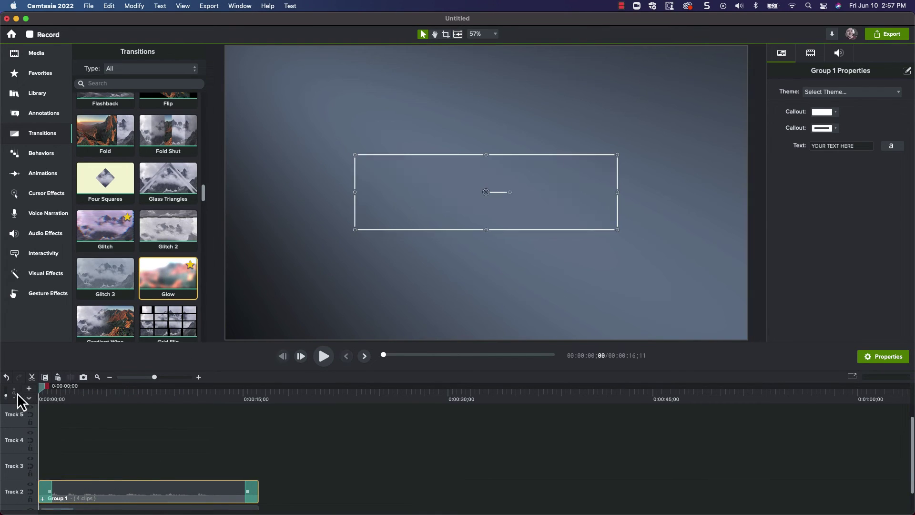
pyautogui.click(73, 431)
pyautogui.press('space')
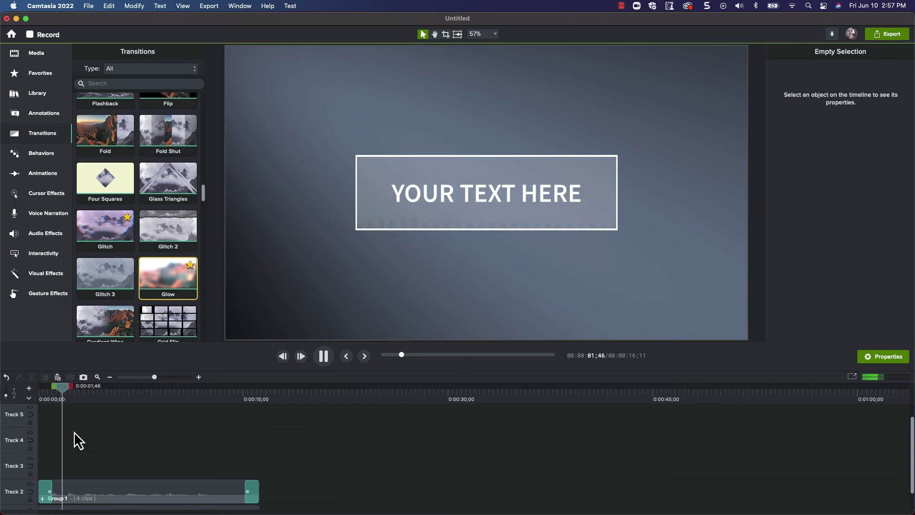